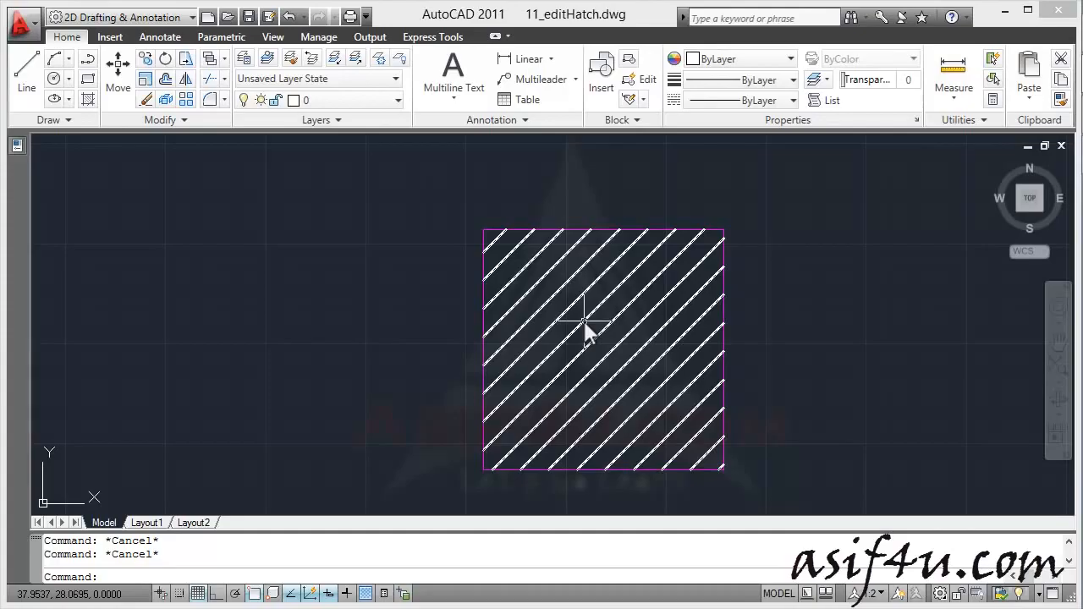
Step: Stretch the upper-right vertex of the hatched square's magenta boundary outward and slightly upward, and clear the selection
left_click(585, 323)
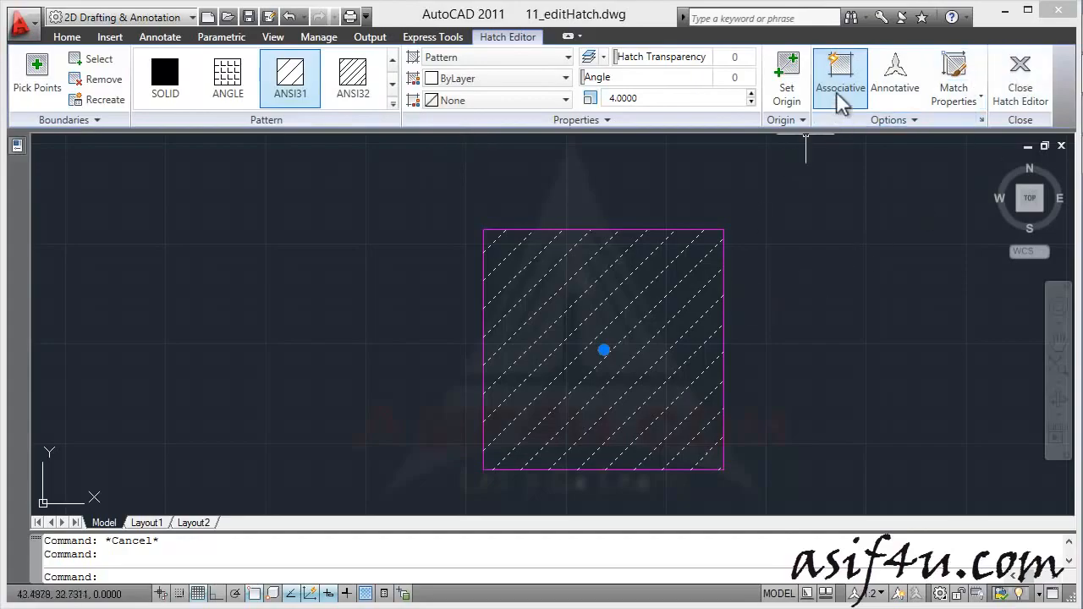
left_click(1019, 76)
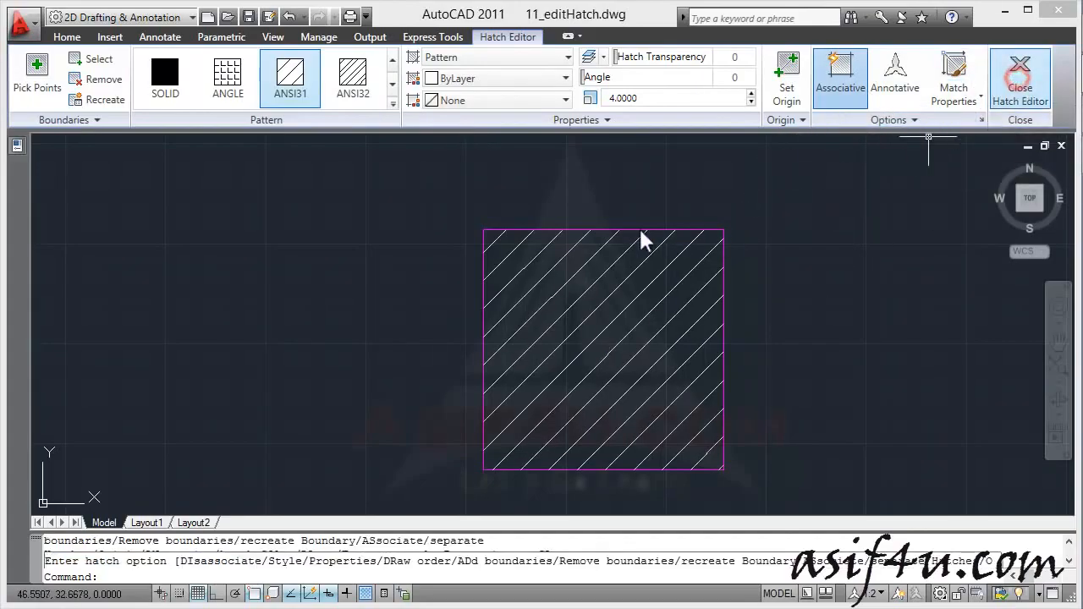
left_click(576, 229)
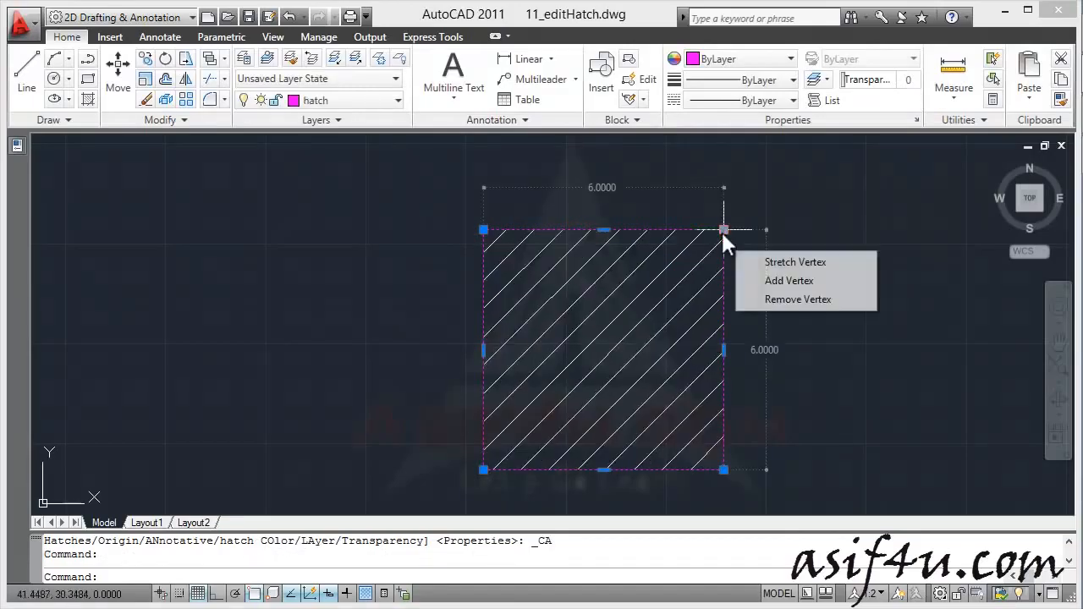
left_click(723, 229)
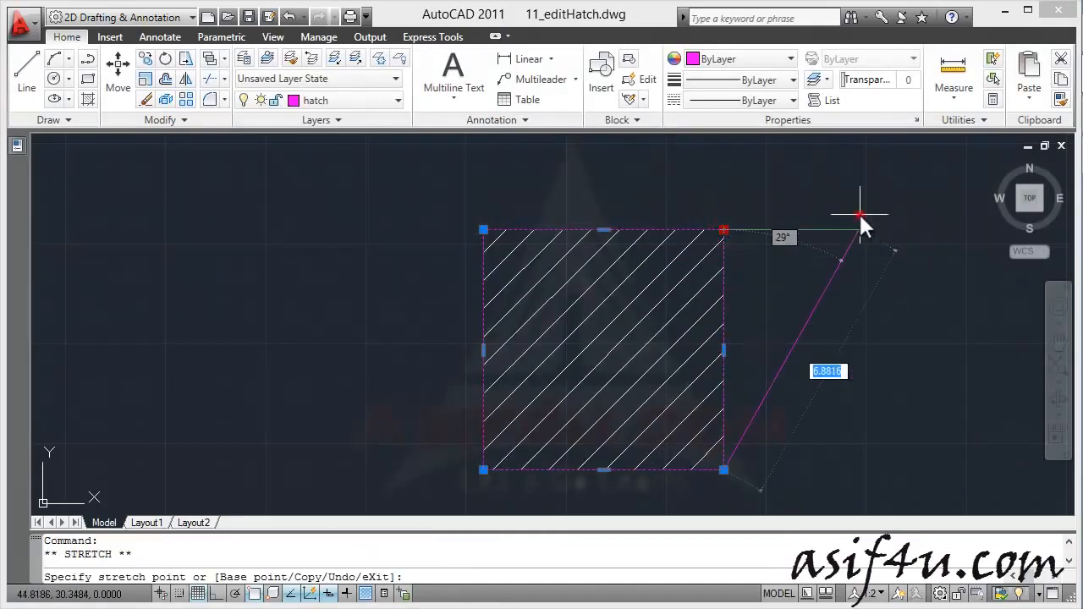
left_click(859, 214)
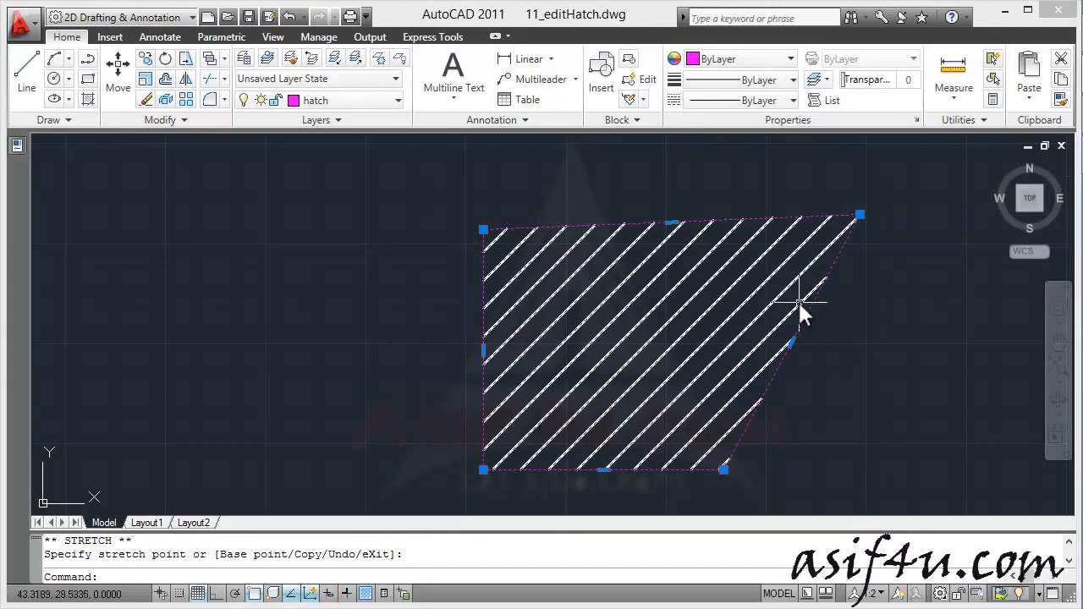
left_click(770, 245)
left_click(487, 155)
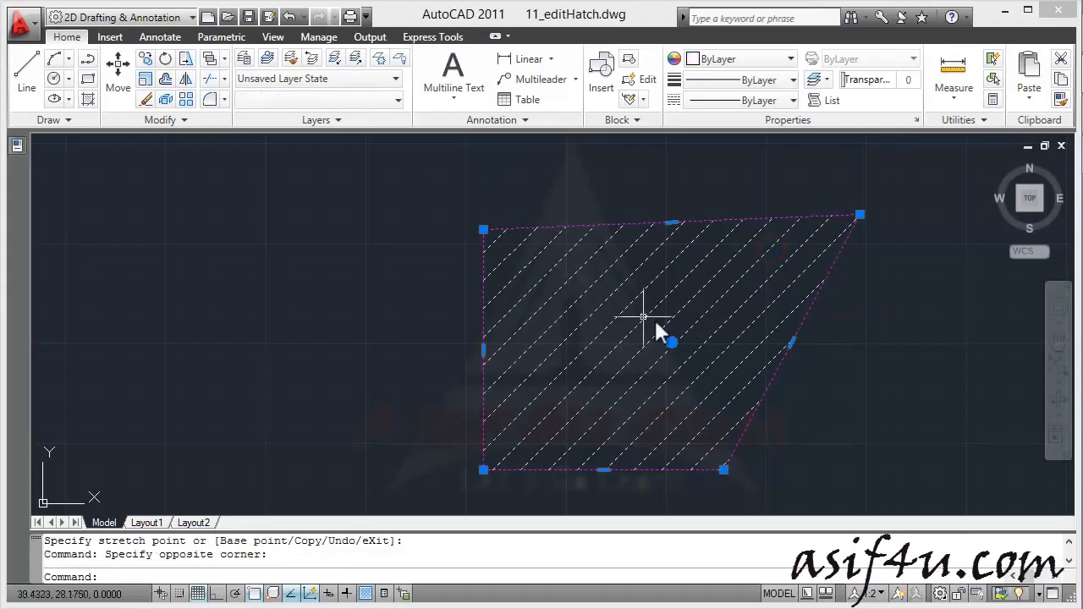
key("Escape")
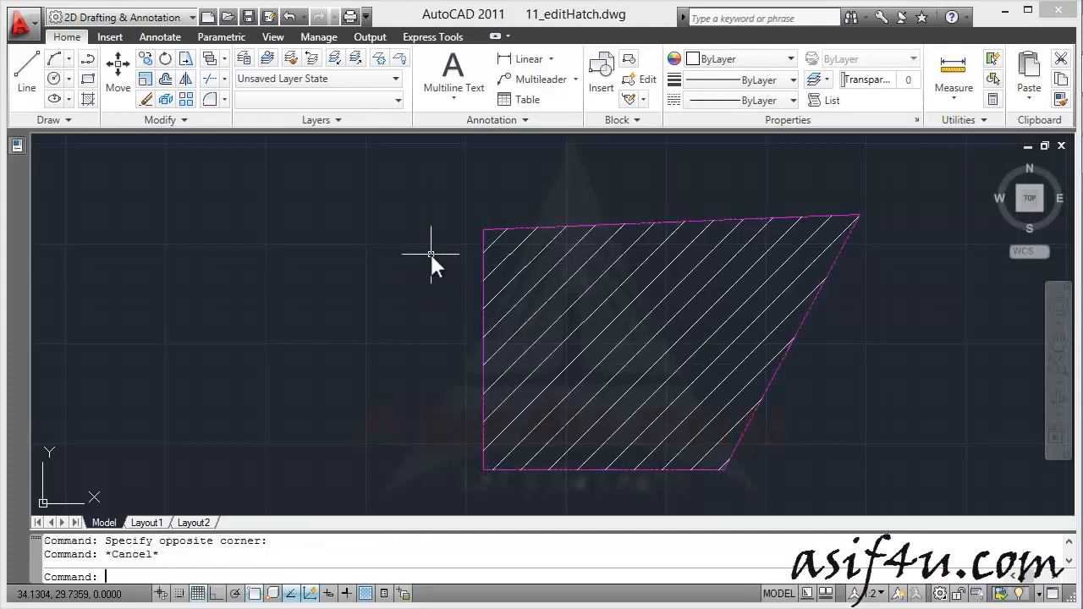
Step: Change the hatch to the ANGLE pattern with an angle of 14 and a scale of 2, and leave the hatch editor
left_click(679, 253)
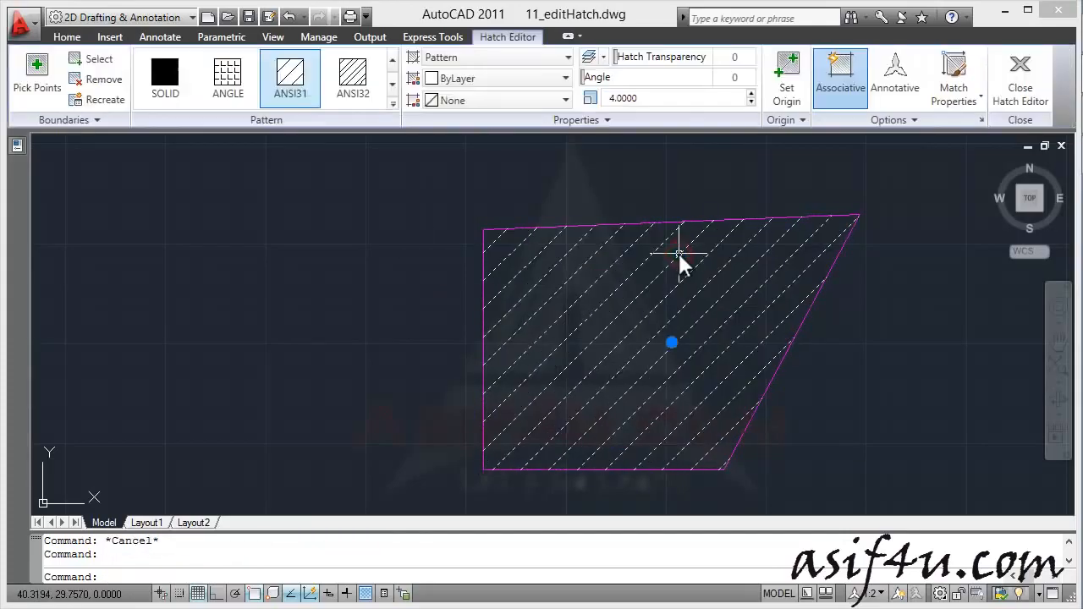
left_click(228, 76)
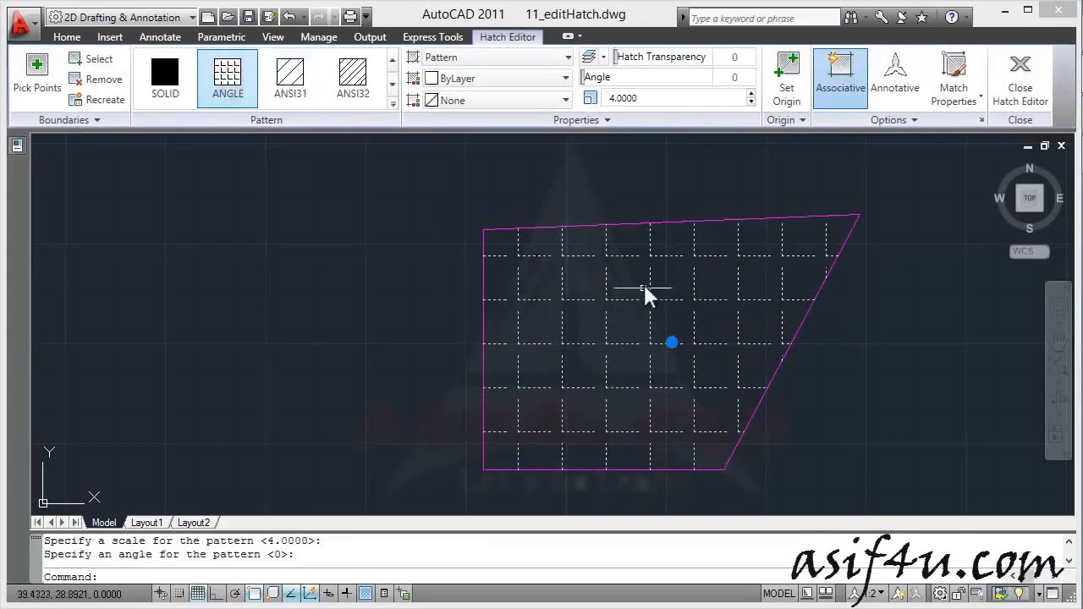
left_click_drag(590, 78, 613, 84)
left_click(647, 97)
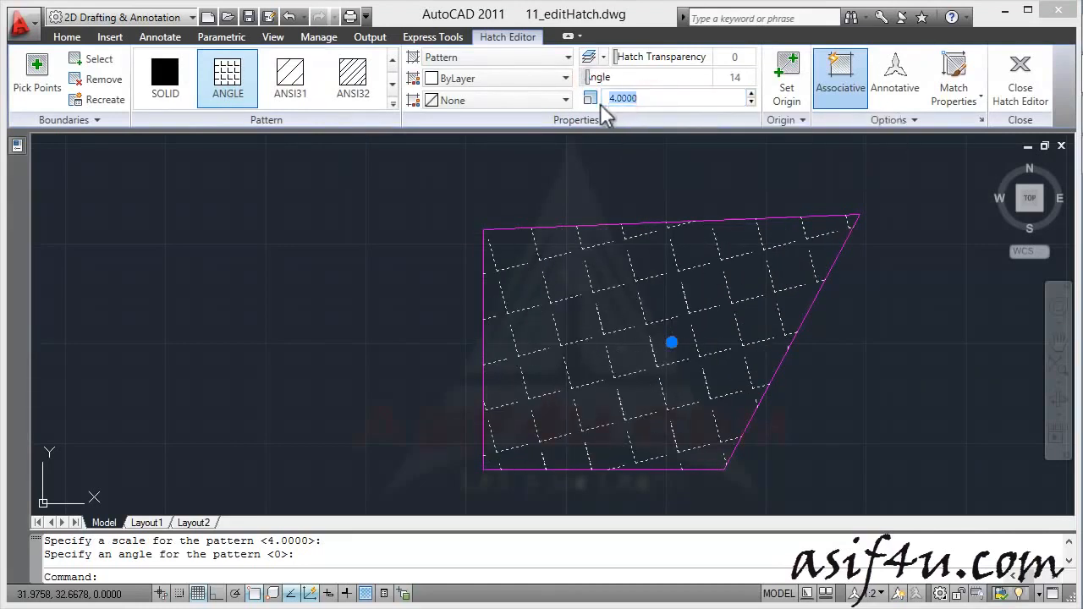
type("2")
key("Return")
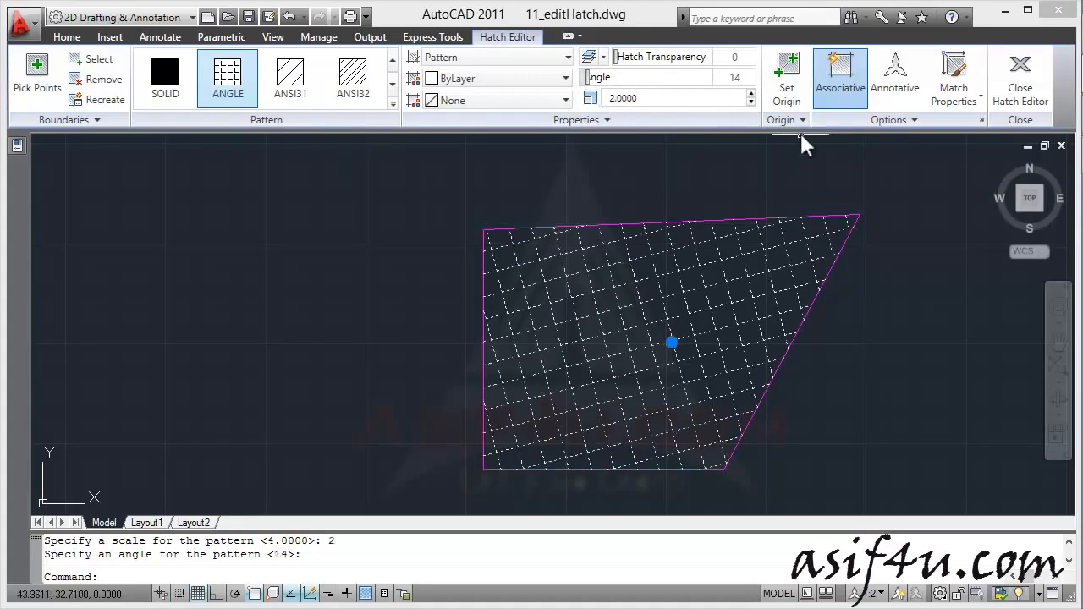
left_click(1018, 89)
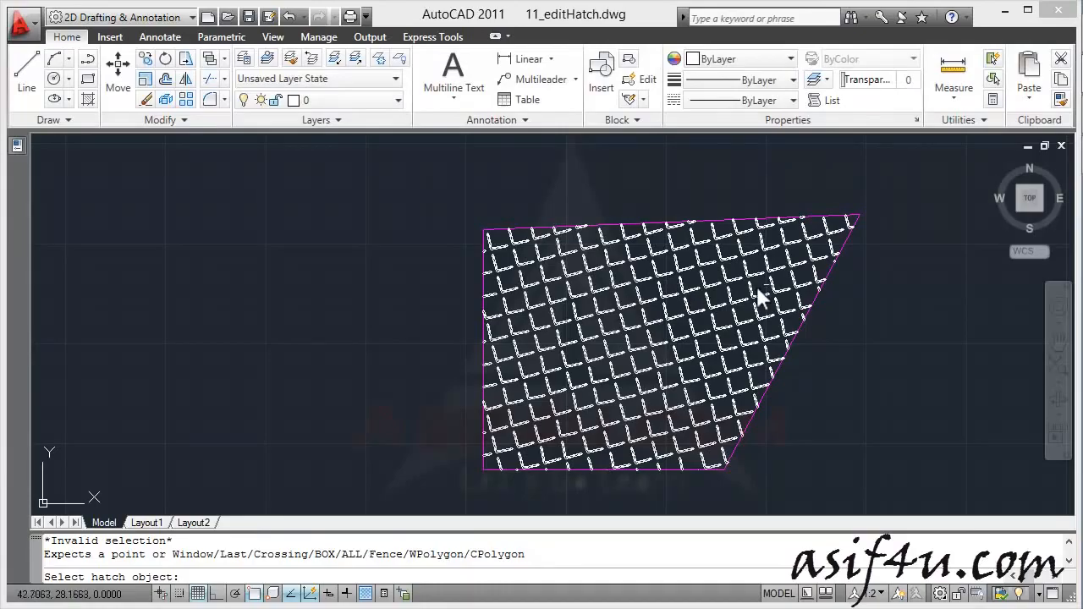
key("Return")
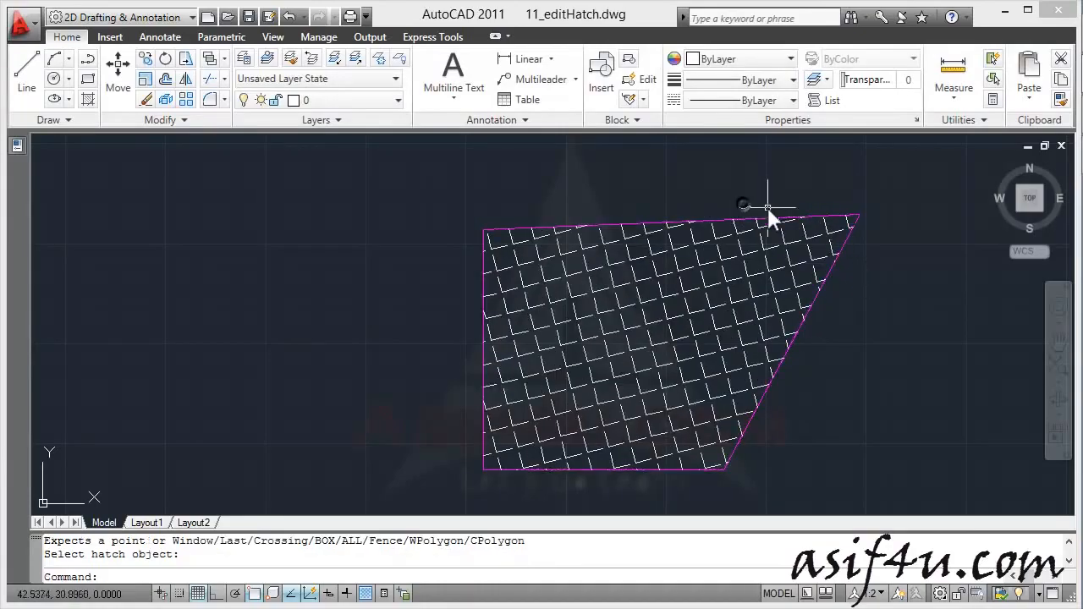
Step: Erase the magenta boundary polyline and stretch the remaining hatch's upper-left vertex outward, away from the hatch
left_click(854, 218)
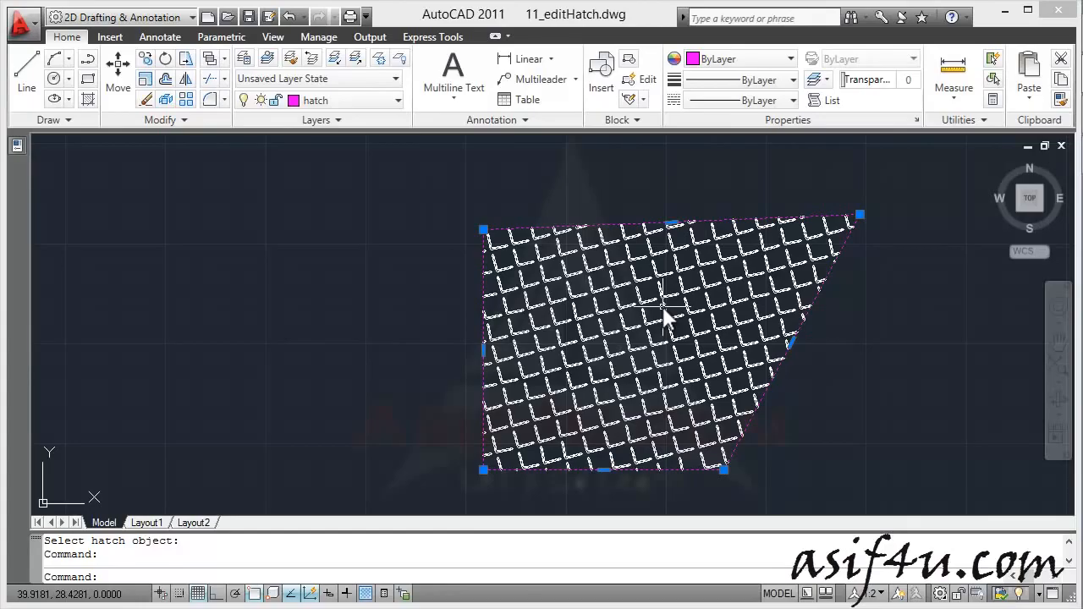
key("Delete")
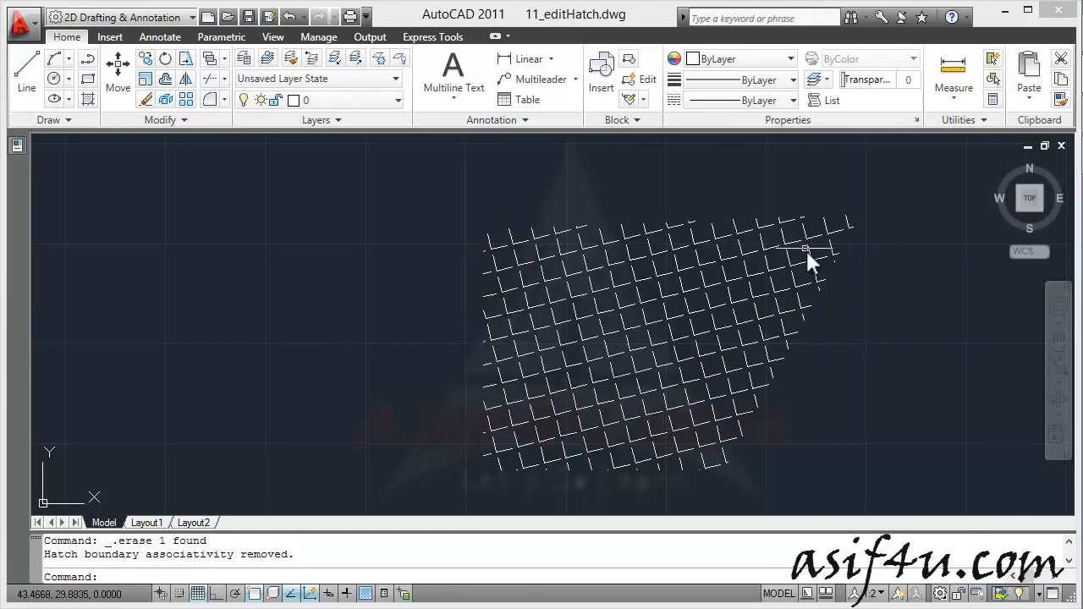
left_click(679, 227)
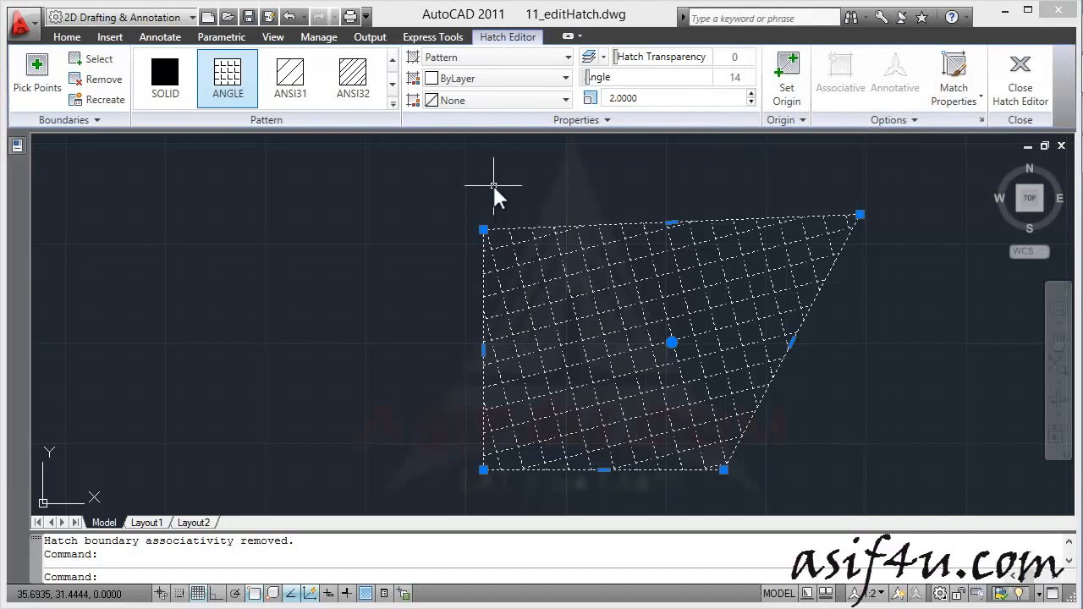
left_click(483, 228)
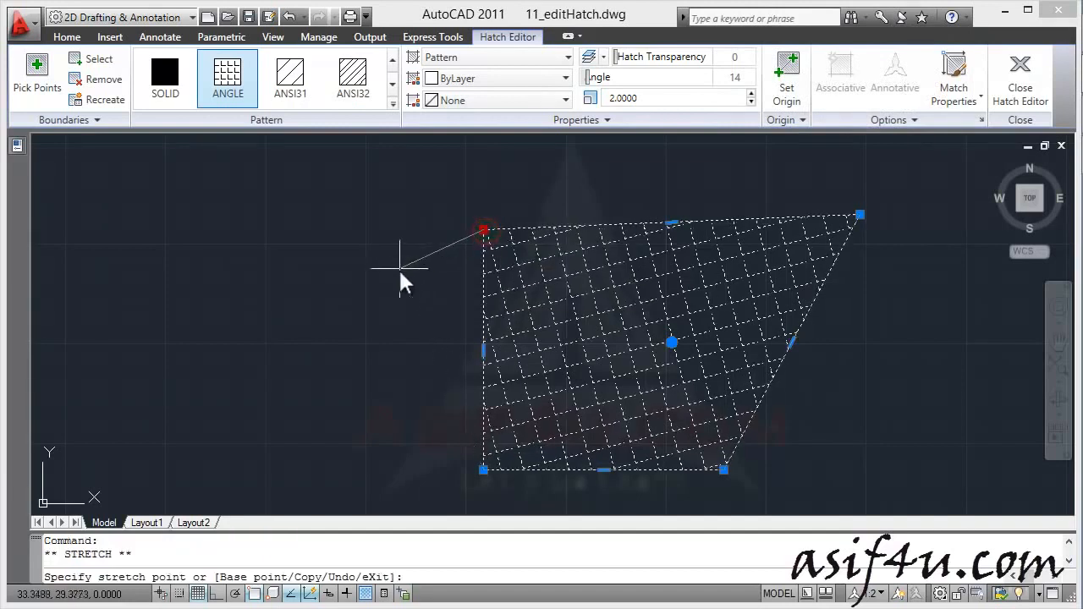
left_click(377, 234)
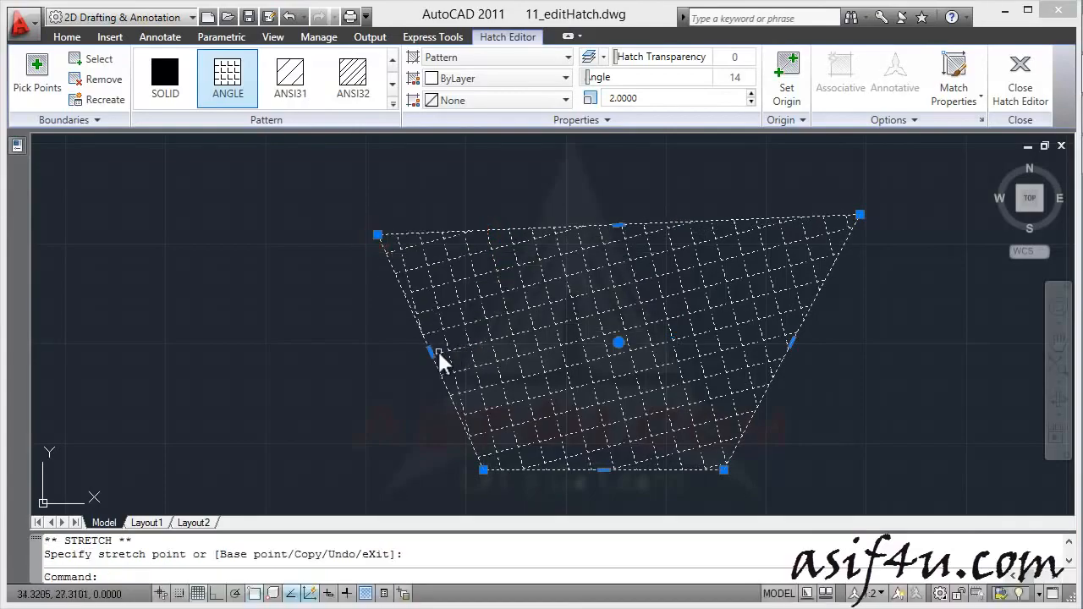
Step: Add a vertex on the hatch's slanted left edge, placed outside the edge to form a protruding corner
mouse_move(431, 350)
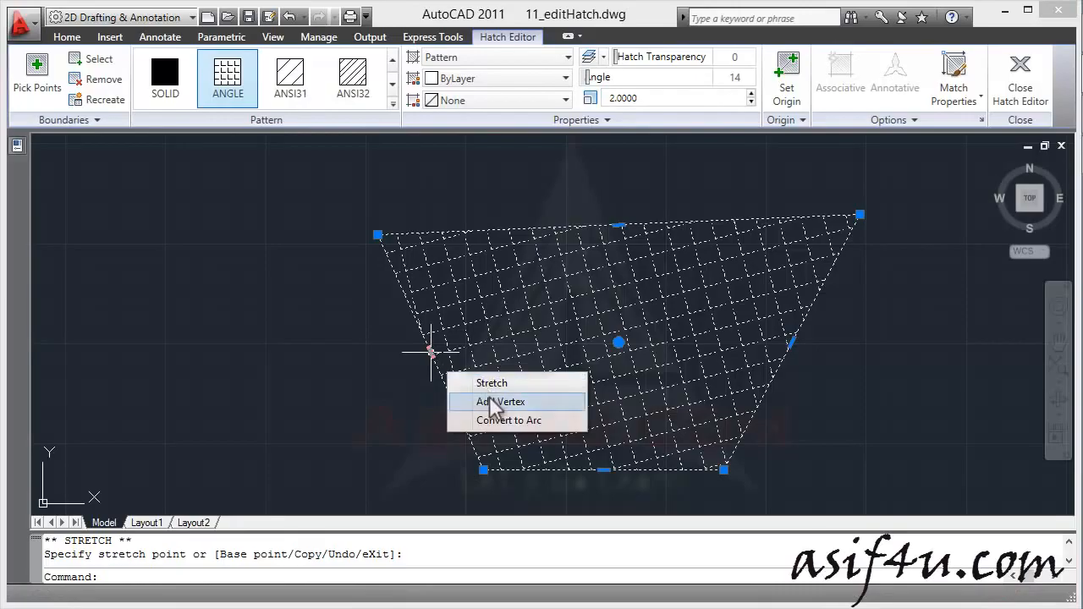
left_click(488, 396)
left_click(312, 376)
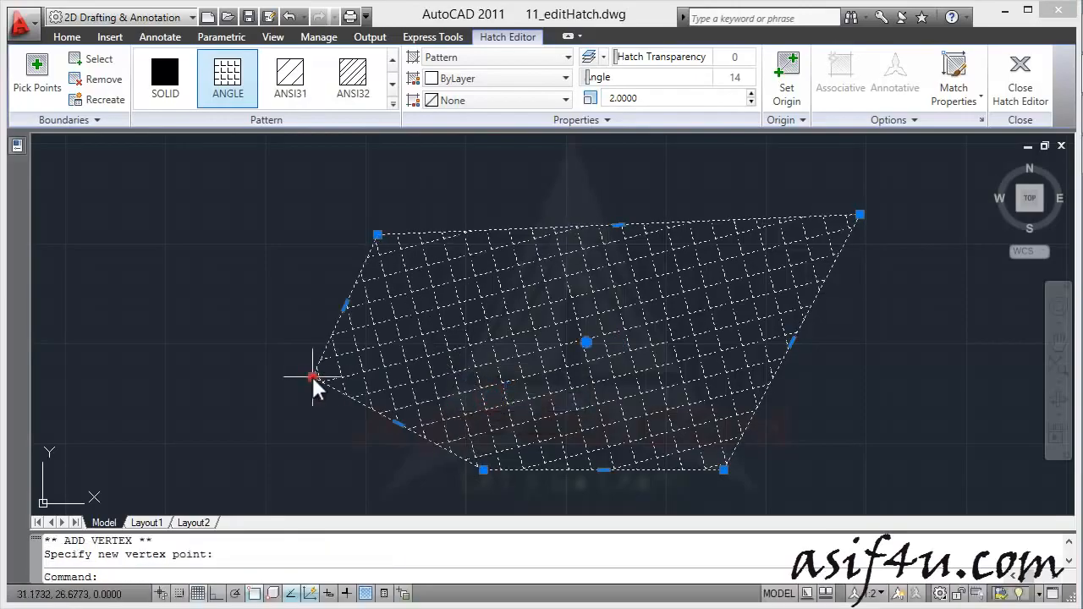
Step: Convert the hatch's upper-left edge to an arc bulging outward and clear the selection
right_click(347, 305)
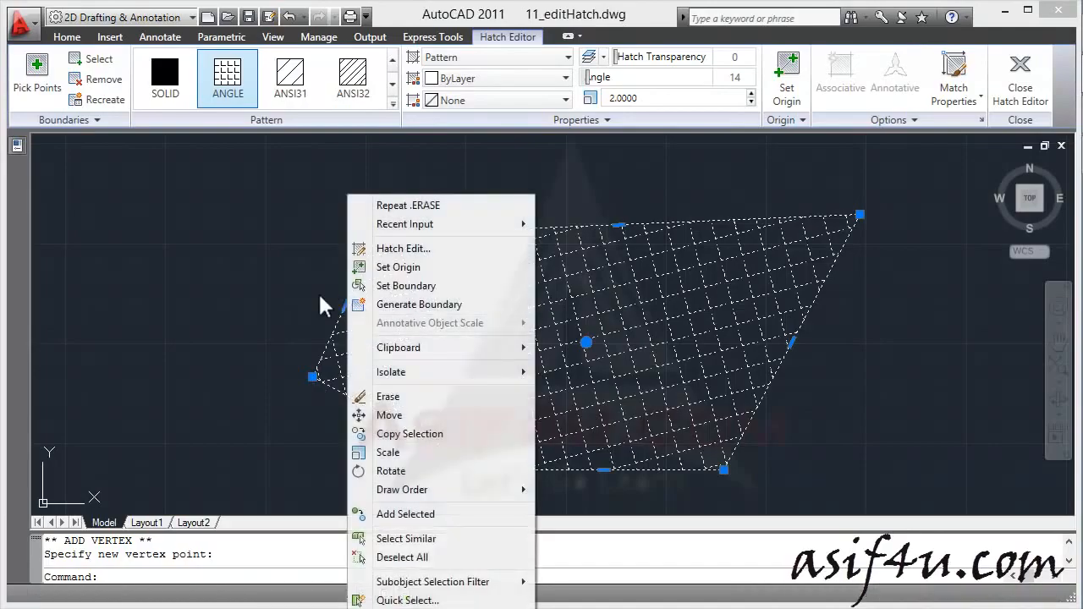
key("Escape")
mouse_move(347, 305)
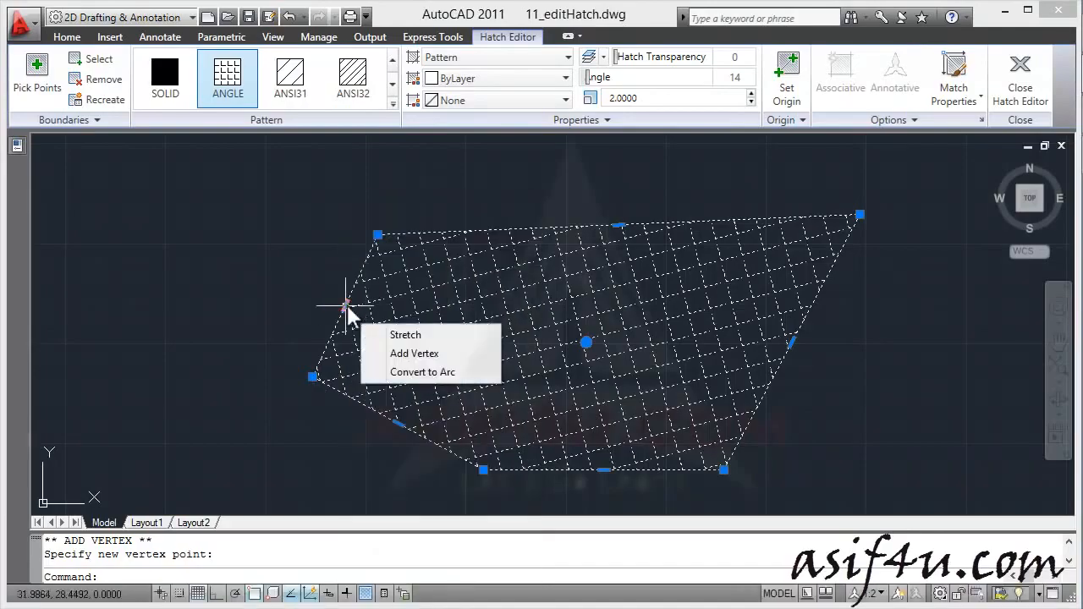
left_click(394, 374)
left_click(295, 285)
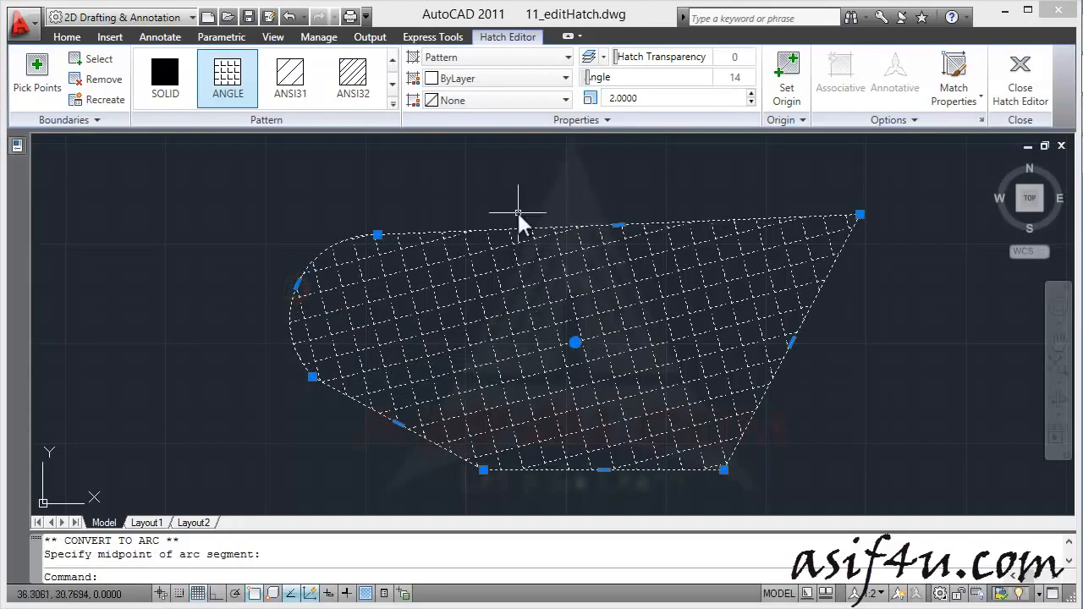
key("Escape")
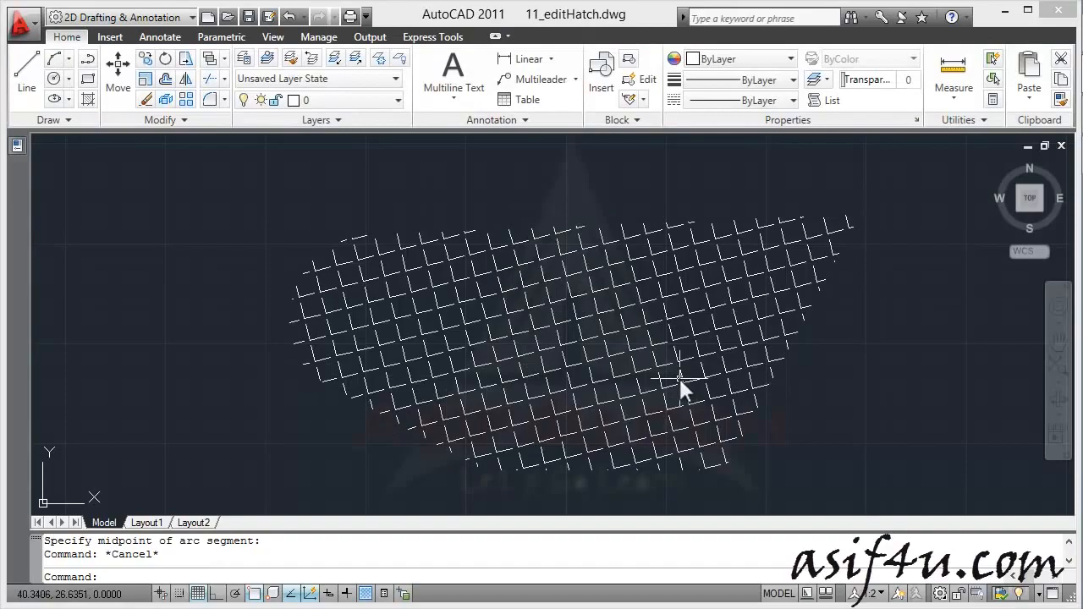
Step: Stretch both top vertices of the section view's ANSI37 hatch up to the ends of the yellow horizontal line above it
scroll(678, 325, "down", 3)
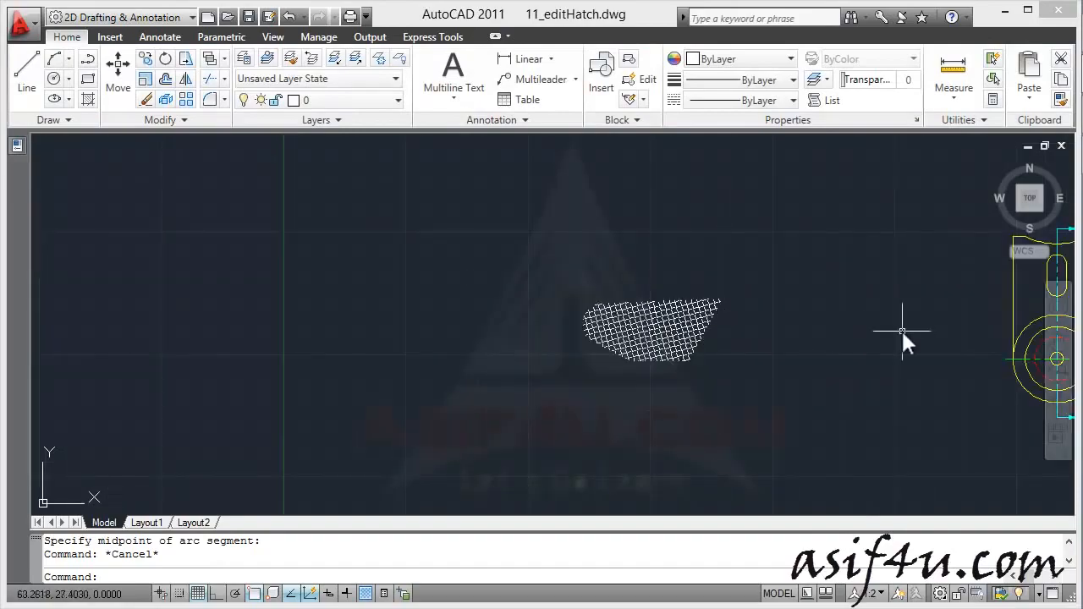
middle_click_drag(901, 332, 293, 321)
scroll(541, 296, "up", 3)
scroll(536, 302, "up", 3)
left_click(648, 290)
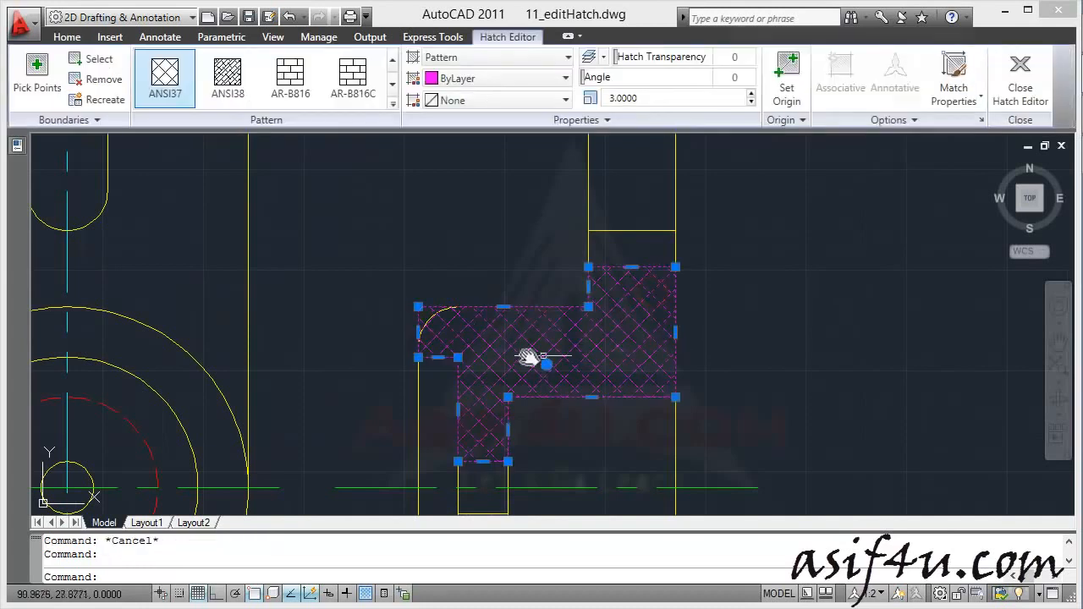
scroll(524, 306, "up", 2)
scroll(664, 268, "down", 3)
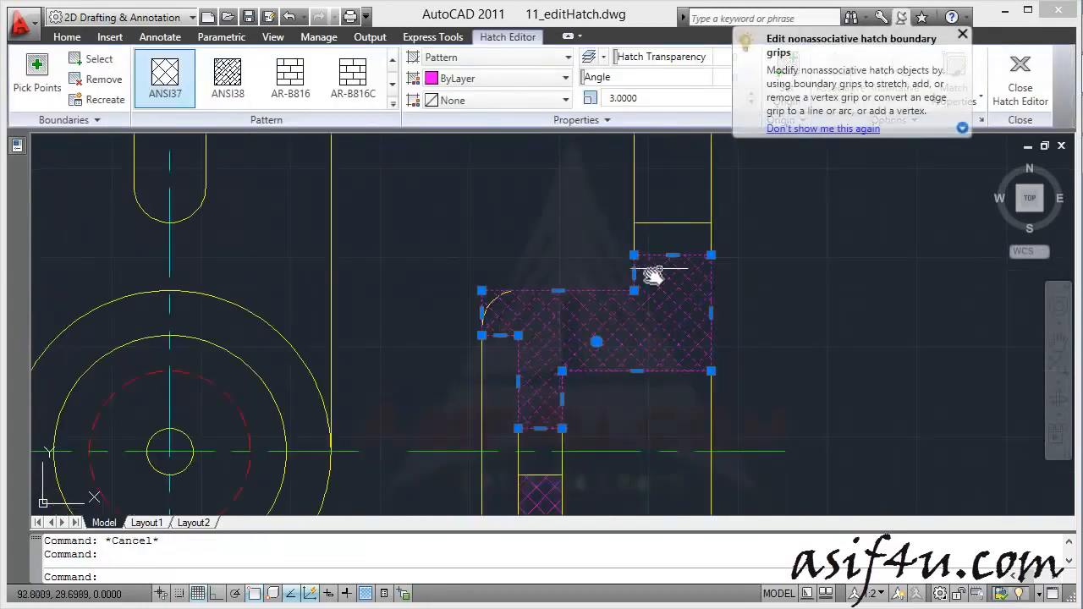
scroll(685, 229, "up", 2)
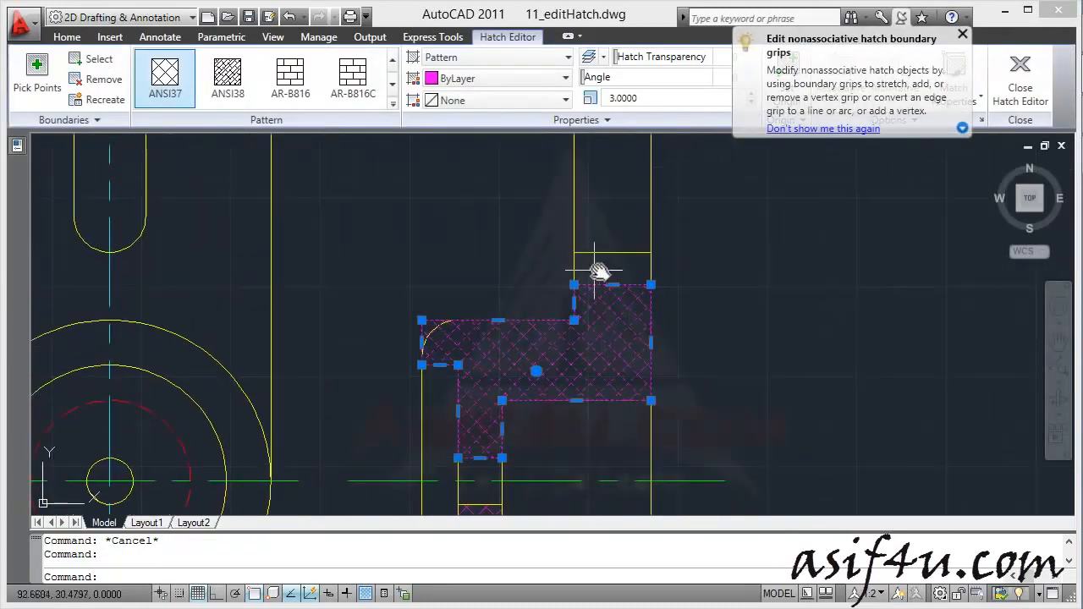
scroll(603, 269, "up", 1)
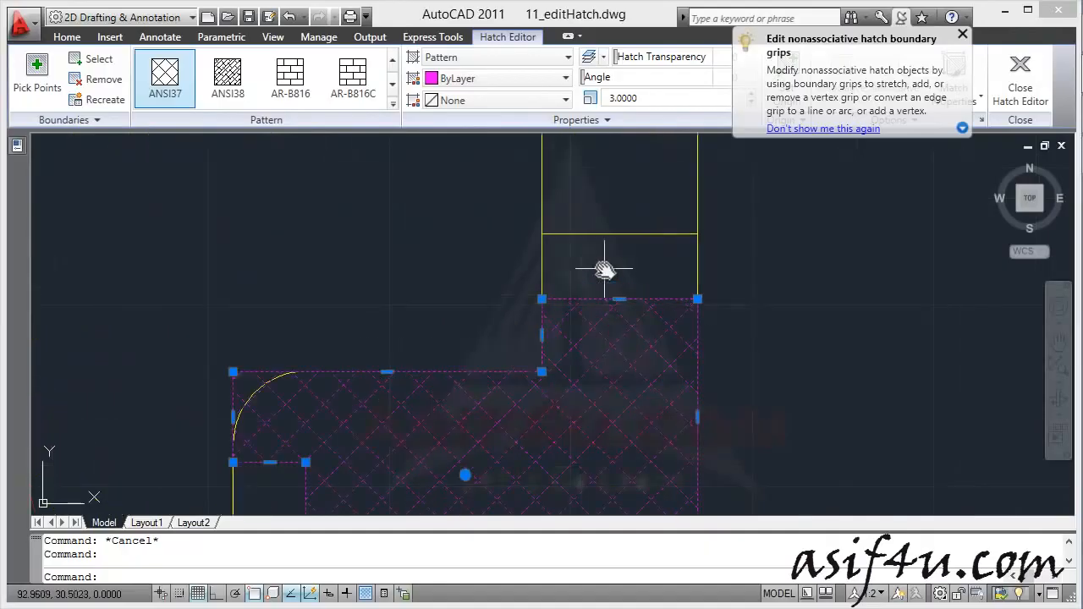
left_click(698, 298)
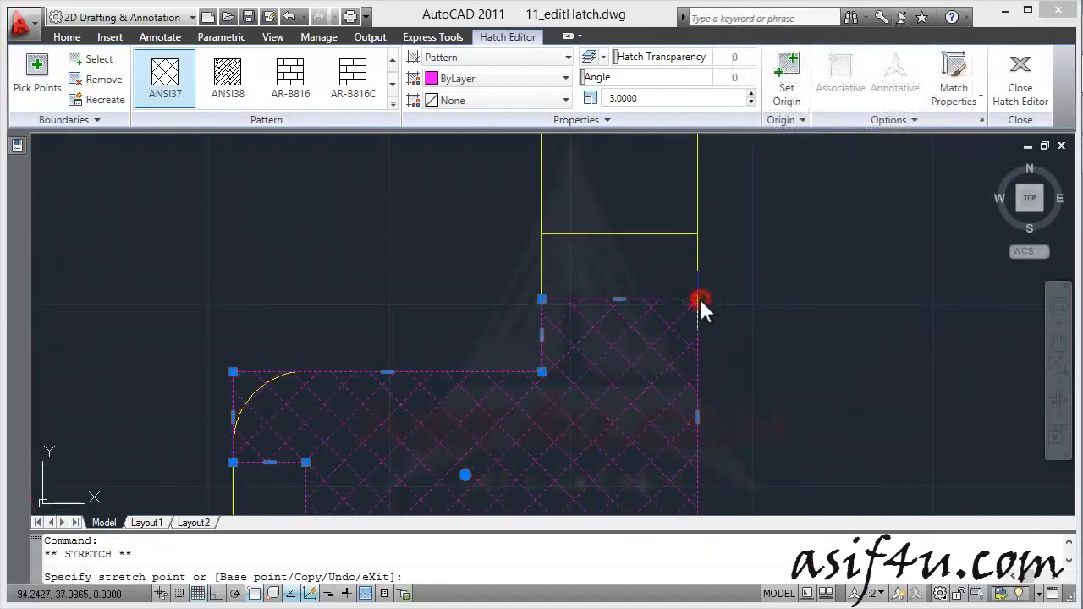
left_click(697, 233)
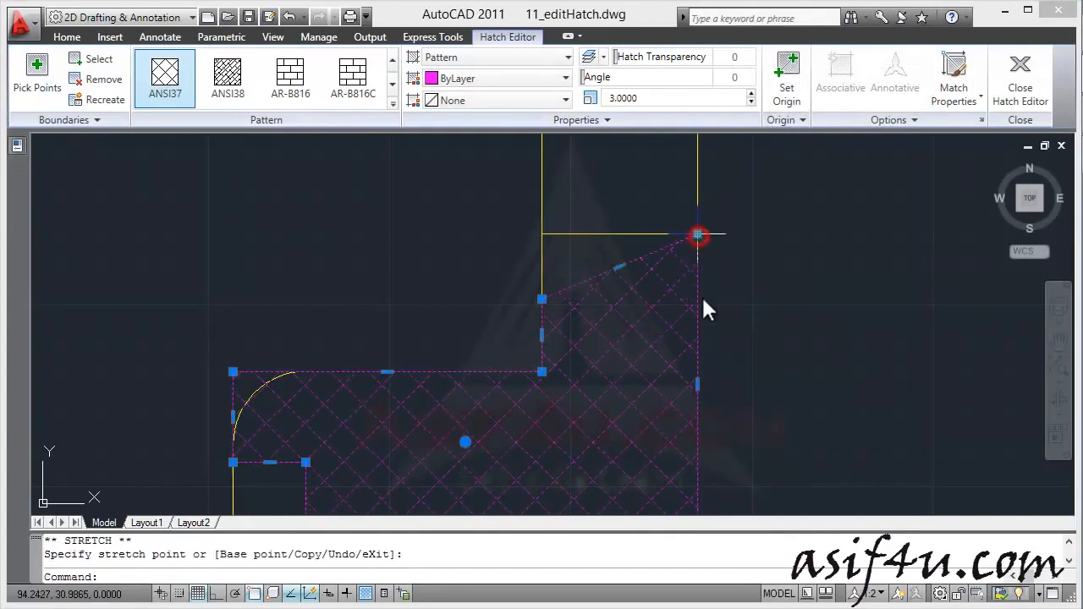
left_click(541, 299)
left_click(542, 233)
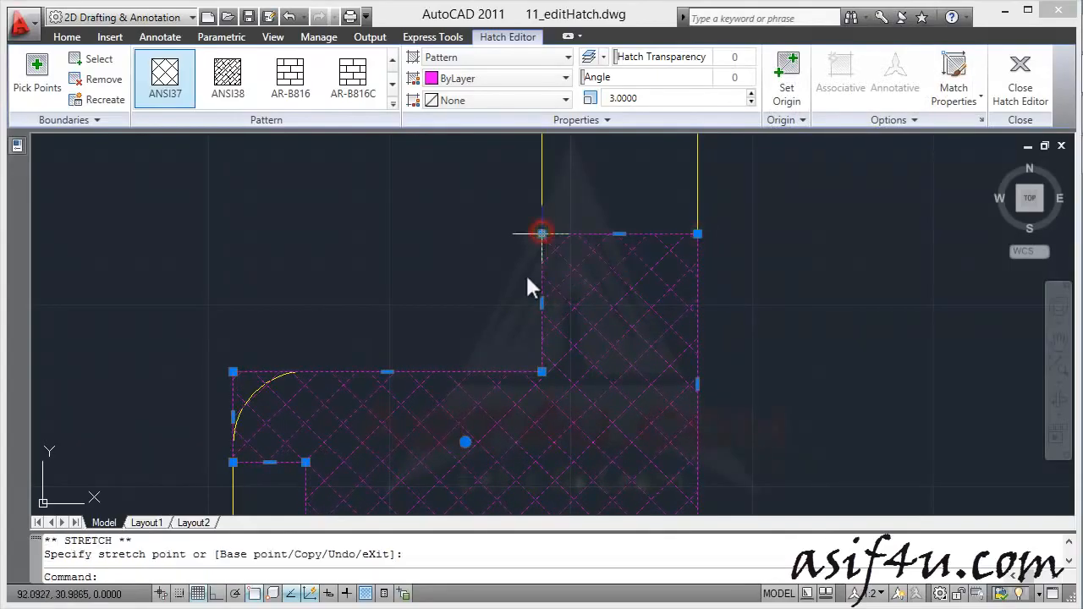
Step: Stretch the upper-left corner vertex of the section view's upper hatch to the right end of the yellow fillet arc
scroll(505, 302, "down", 3)
mouse_move(425, 313)
middle_mouse_down()
mouse_move(648, 251)
mouse_move(565, 302)
middle_mouse_up()
scroll(565, 302, "up", 7)
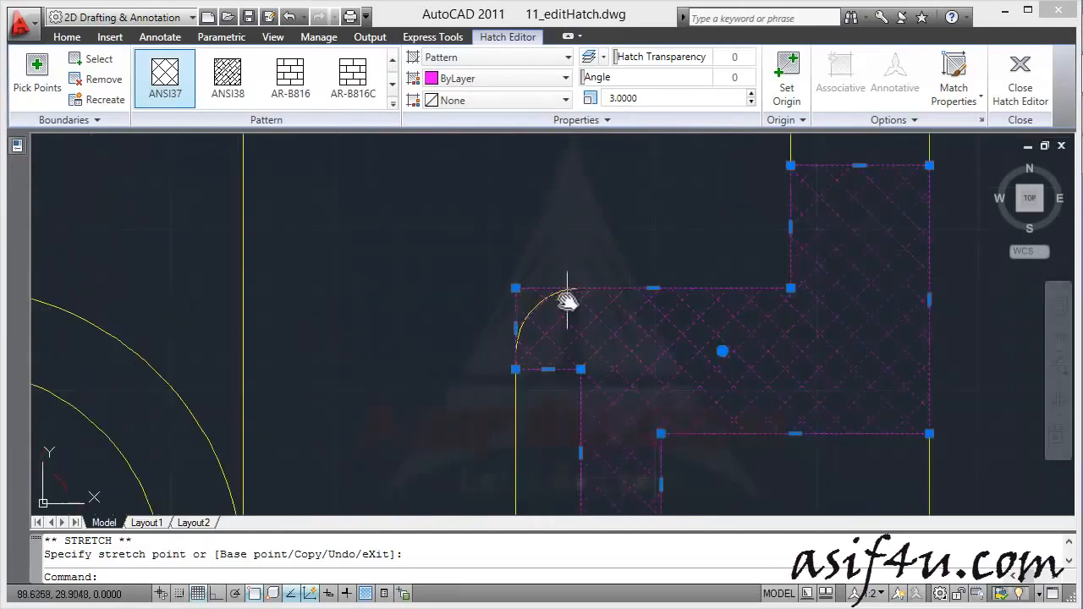
middle_click_drag(517, 338, 489, 222)
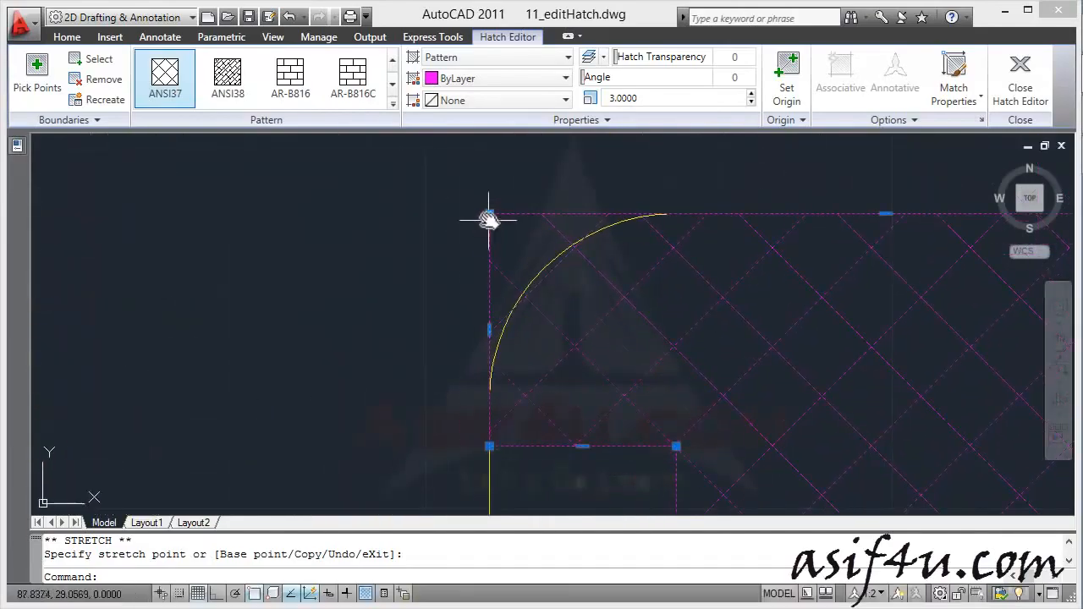
left_click(489, 214)
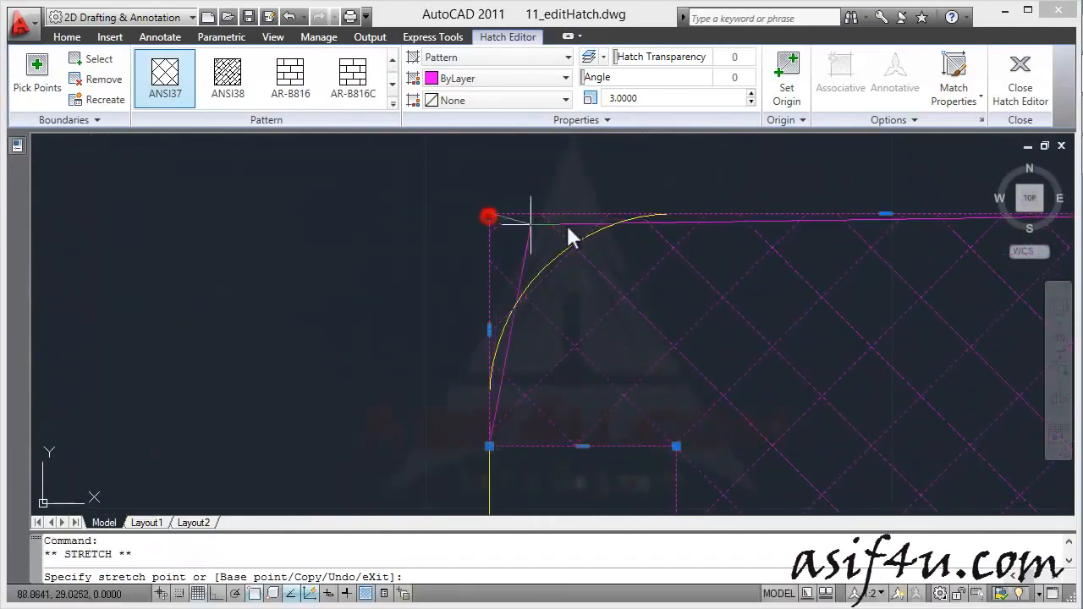
left_click(674, 212)
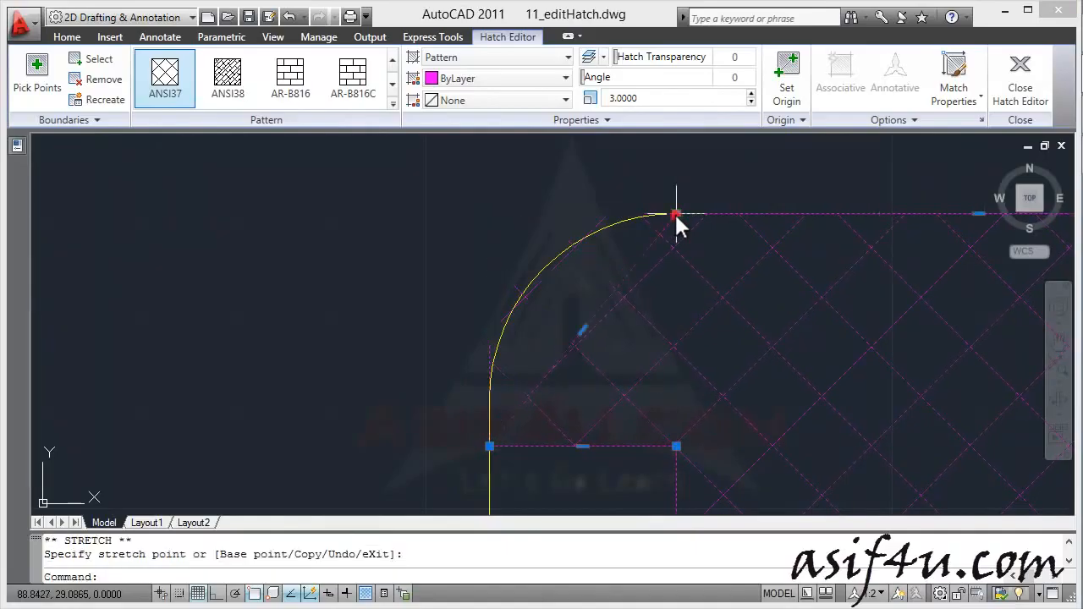
Step: Add a vertex on the upper hatch's slanted left edge, placed at the lower end of the yellow fillet arc
right_click(584, 335)
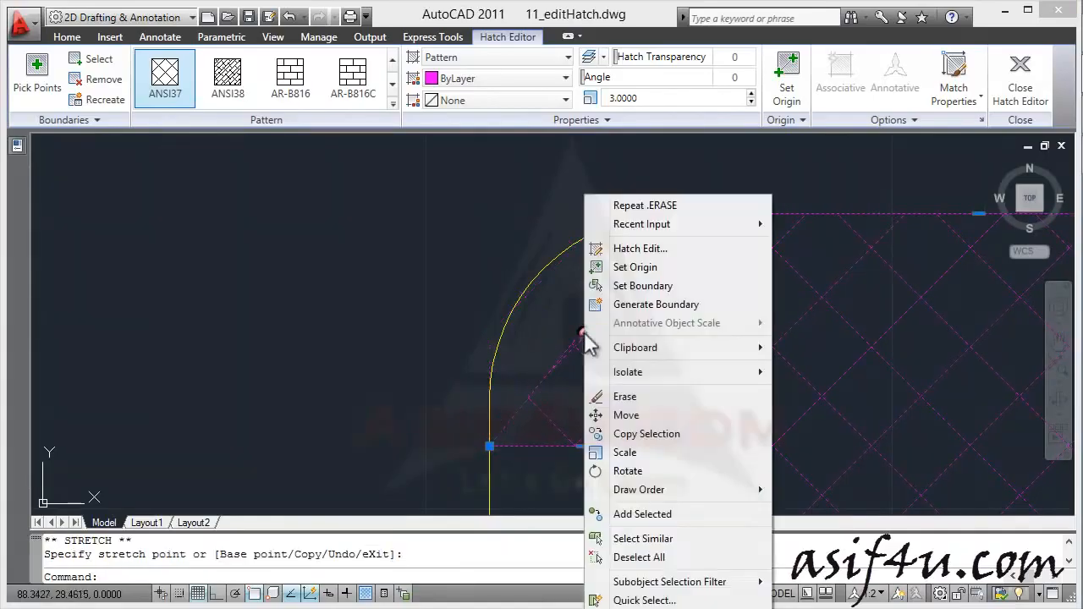
key("Escape")
mouse_move(582, 332)
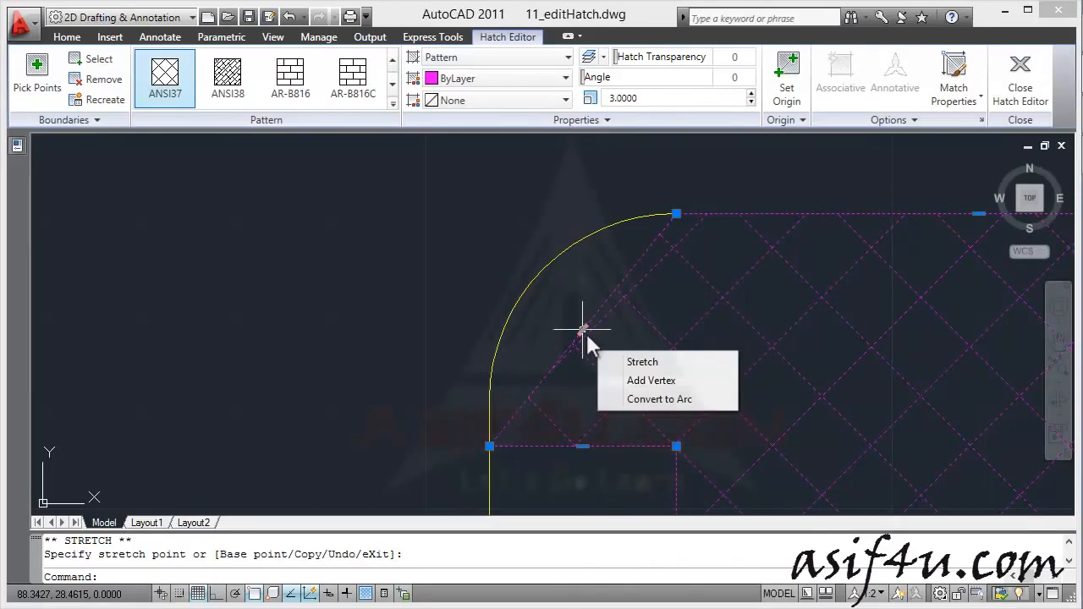
left_click(647, 374)
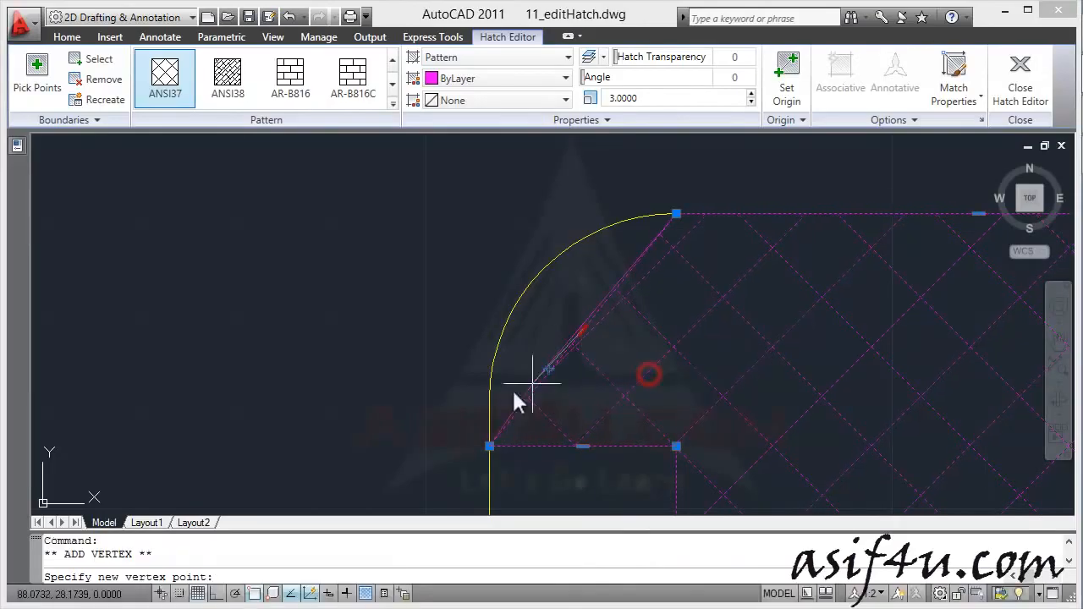
left_click(488, 398)
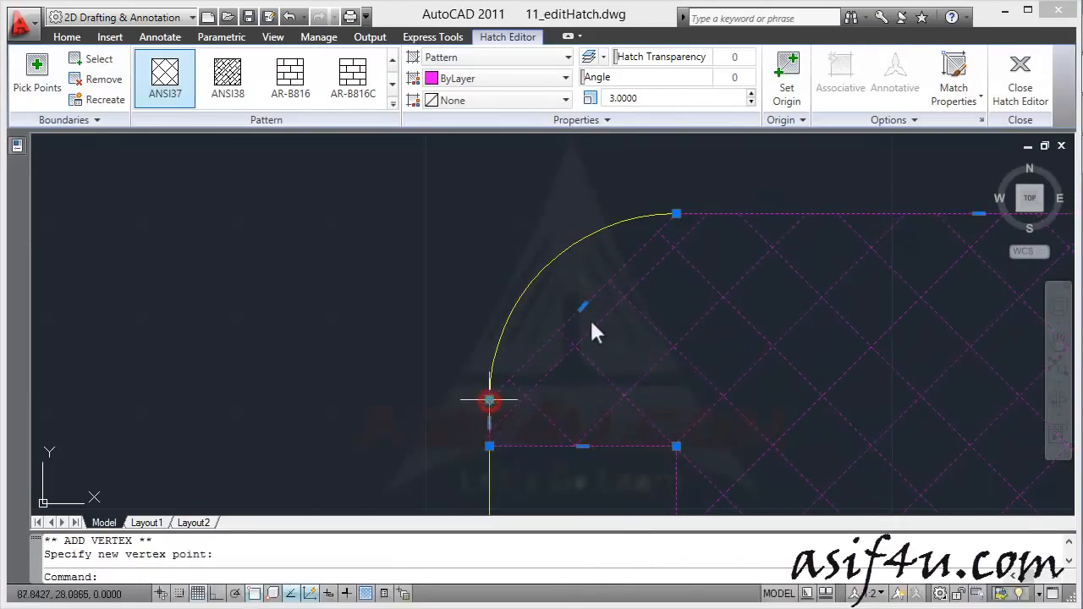
Step: Convert the upper hatch's slanted edge to an arc through the fillet arc's midpoint and clear the selection
mouse_move(584, 313)
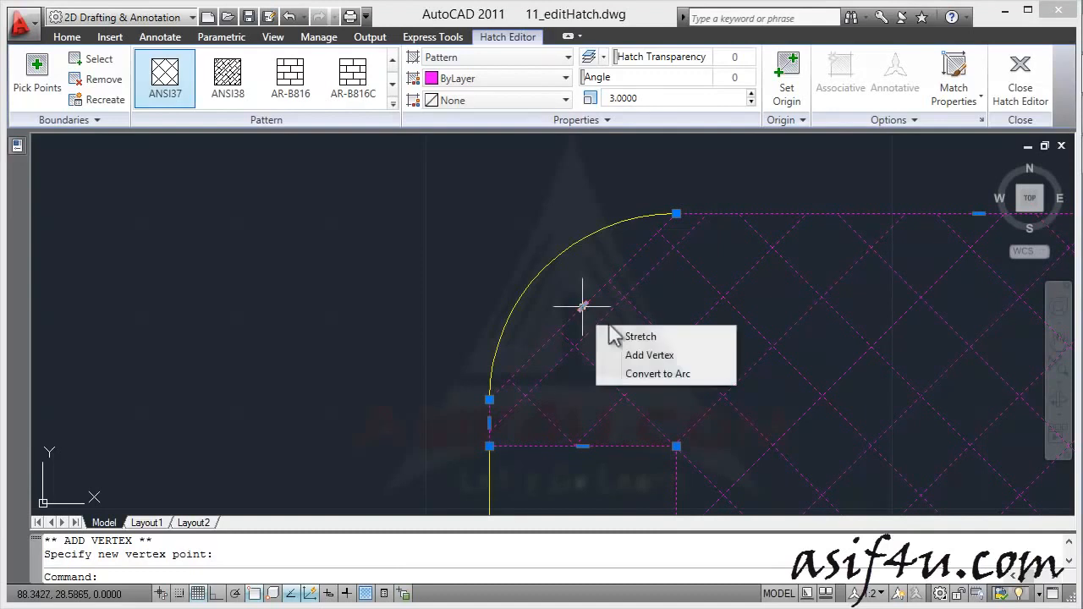
left_click(646, 374)
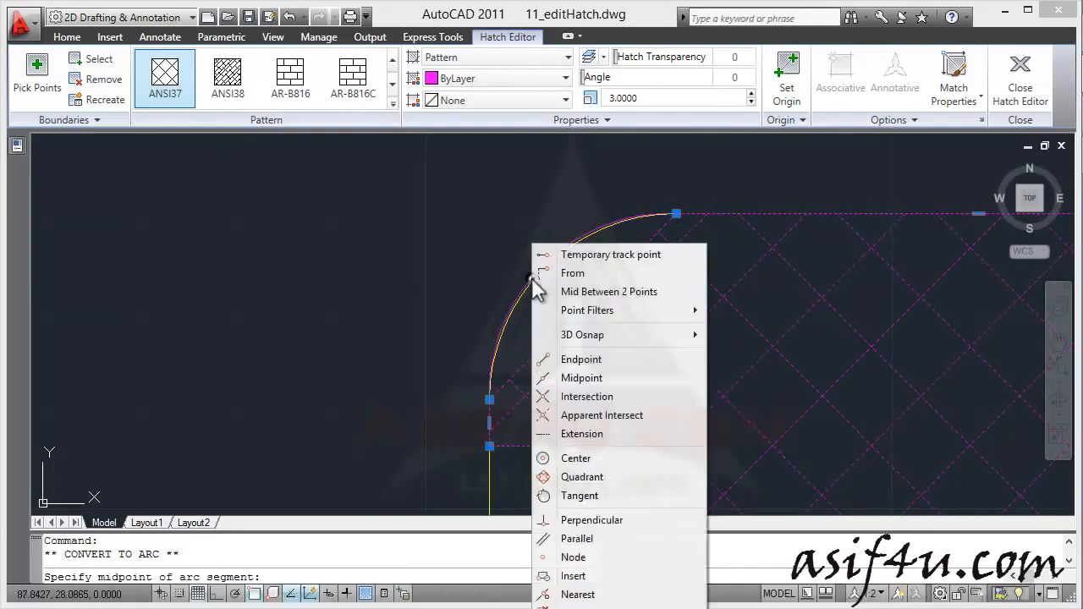
right_click(533, 286, "shift")
left_click(567, 378)
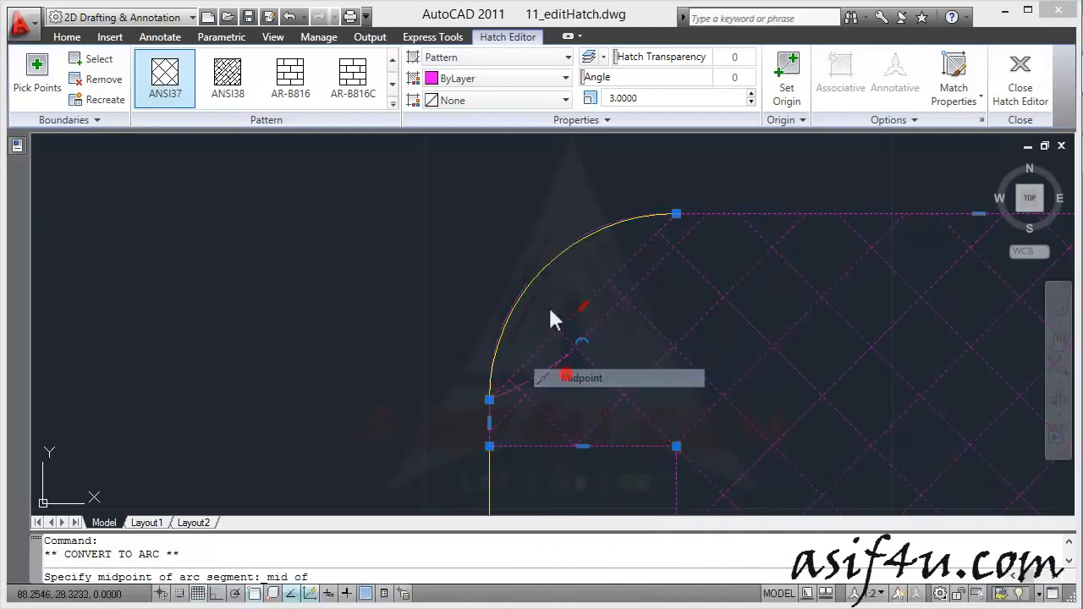
left_click(534, 275)
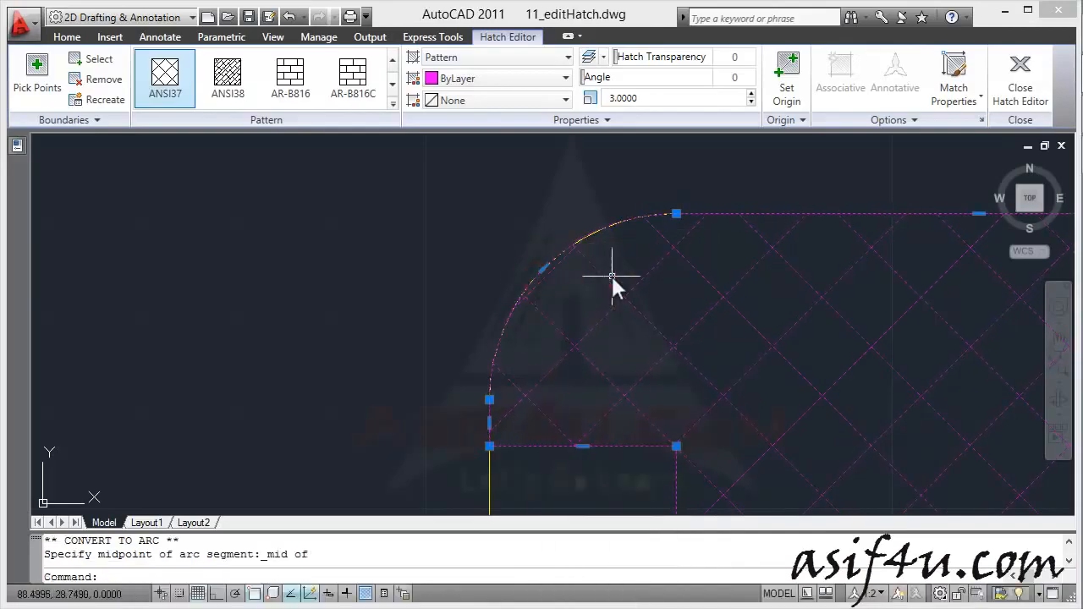
key("Escape")
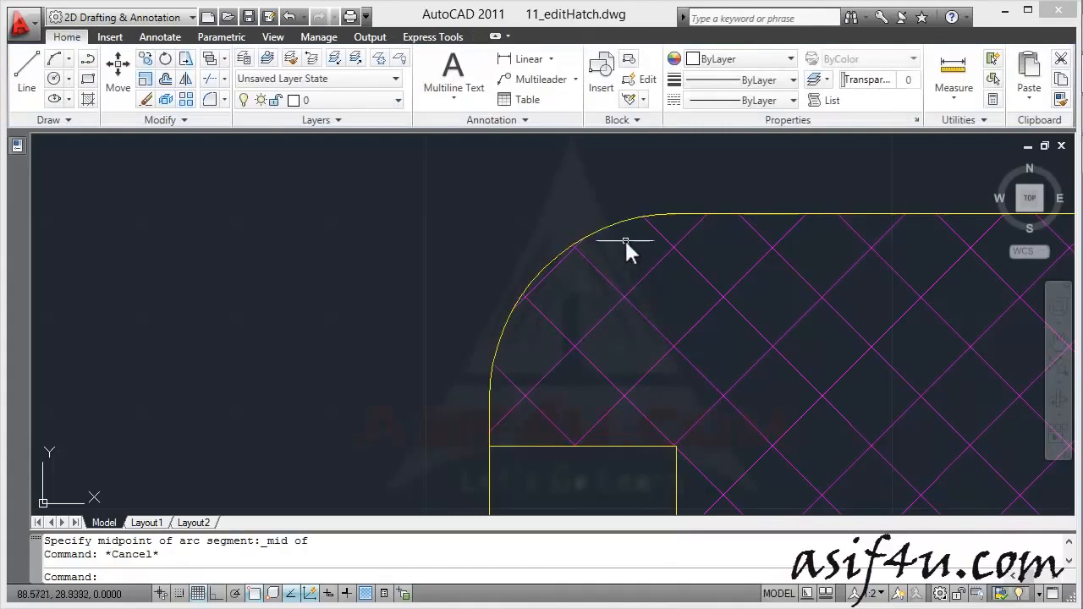
Step: Stretch the lower hatch's bottom-left vertex to the fillet arc's right end, and add a vertex at the arc's upper end
scroll(653, 261, "down", 5)
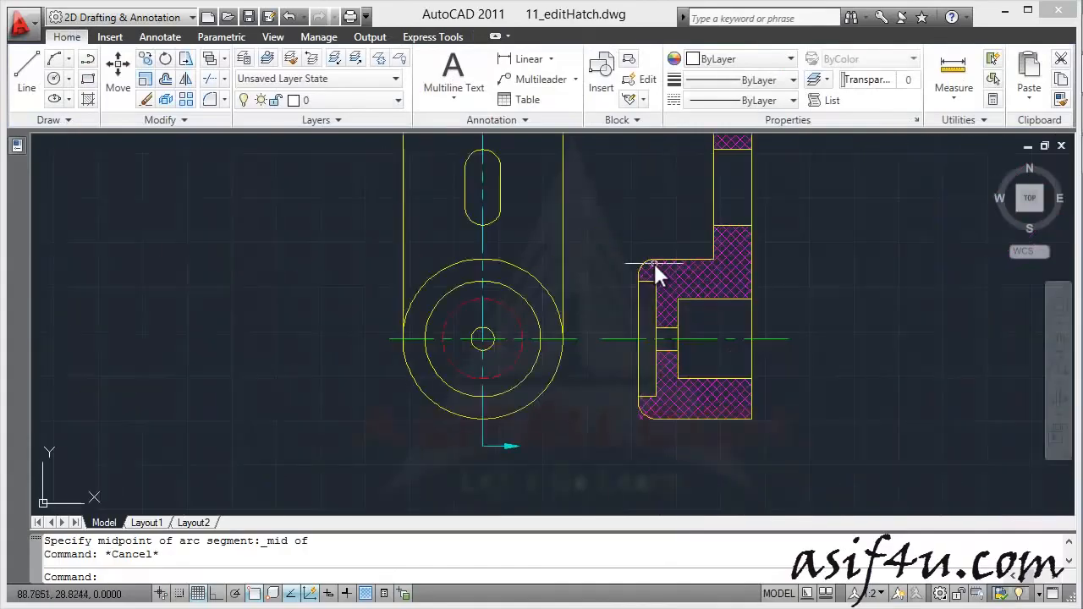
scroll(656, 271, "up", 2)
scroll(655, 352, "up", 2)
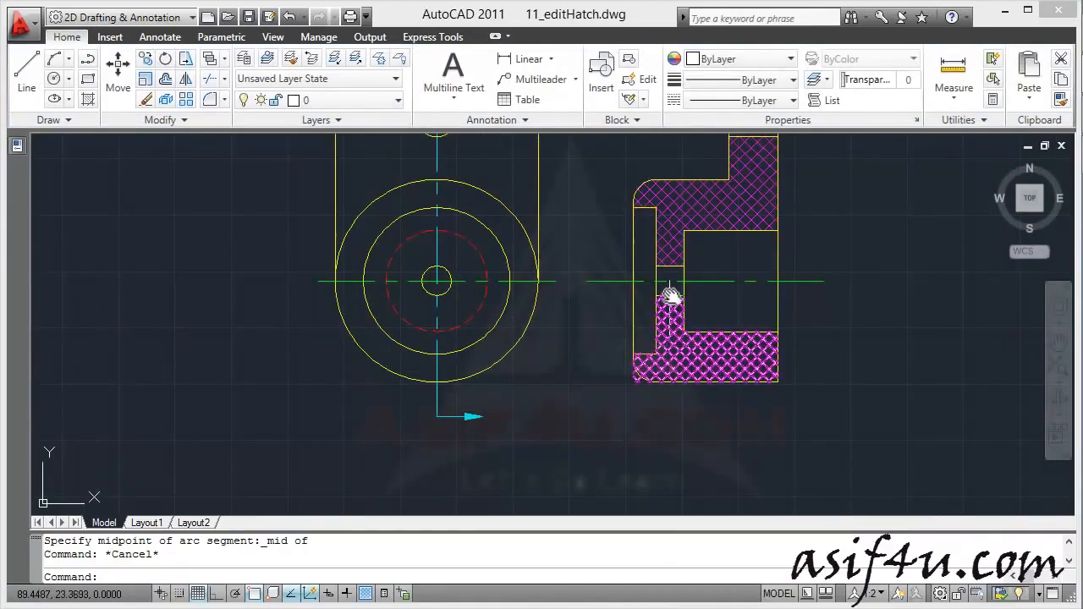
scroll(643, 362, "up", 6)
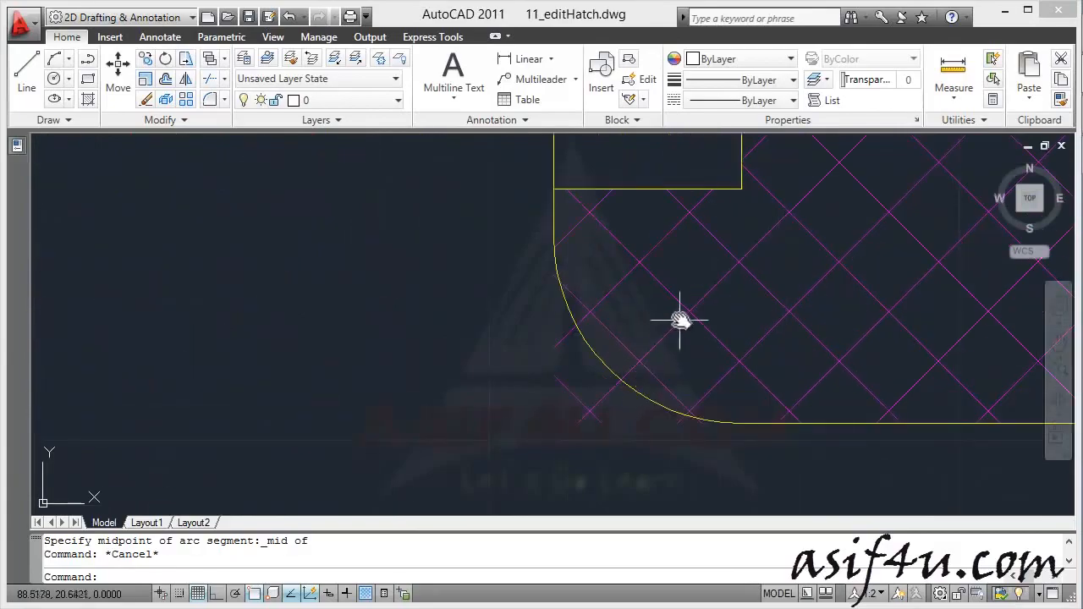
left_click(685, 315)
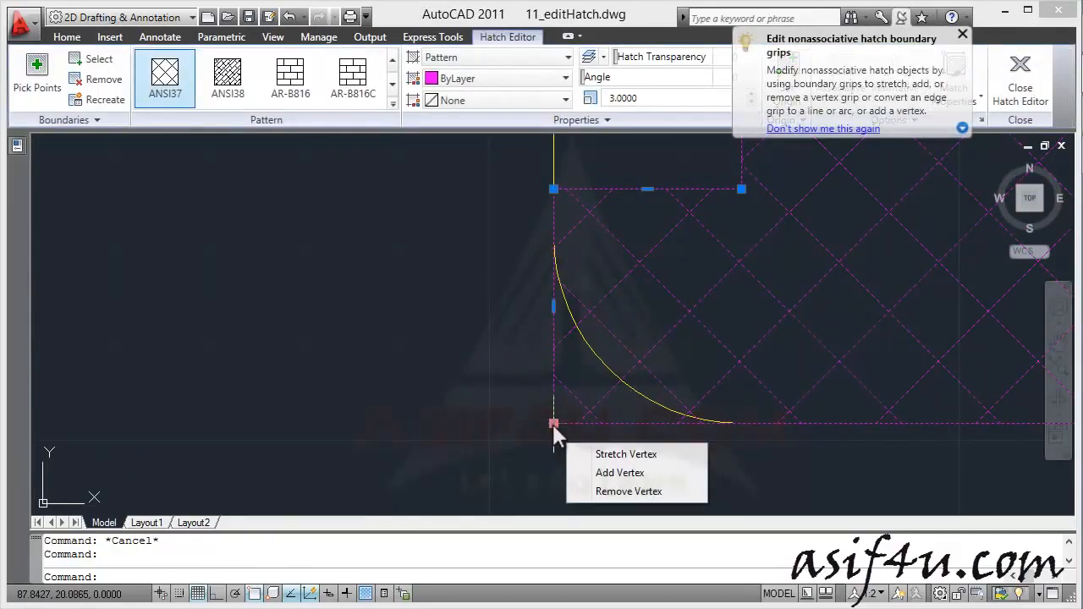
left_click(552, 424)
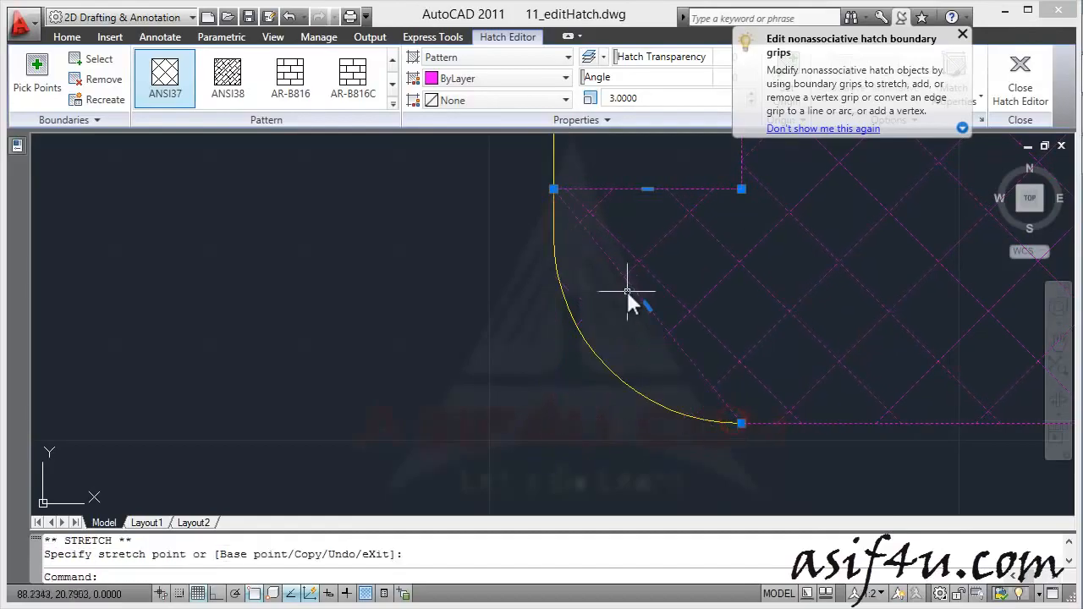
mouse_move(645, 306)
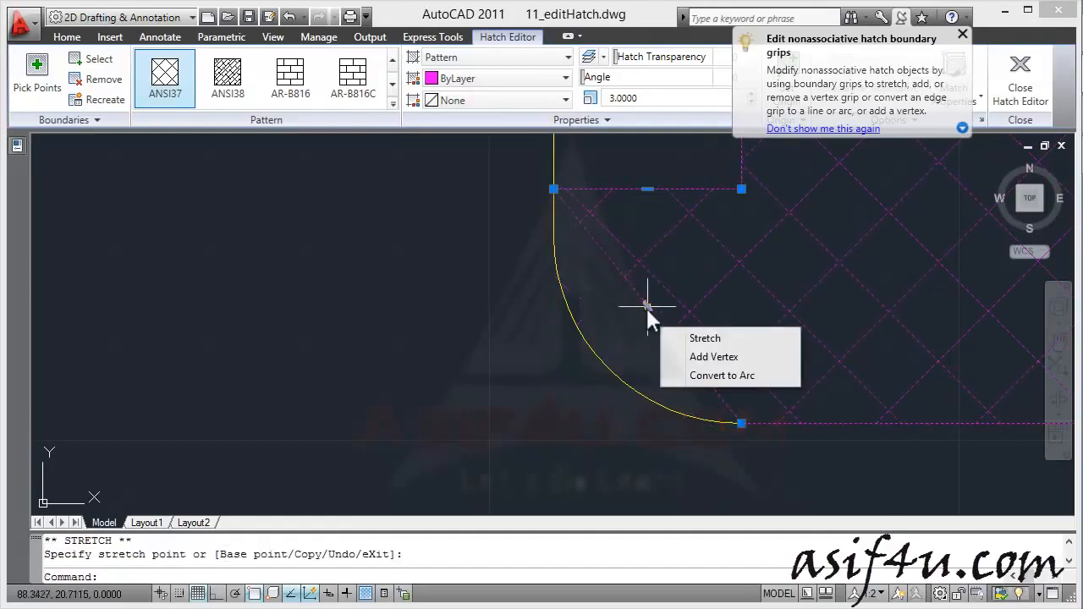
left_click(711, 359)
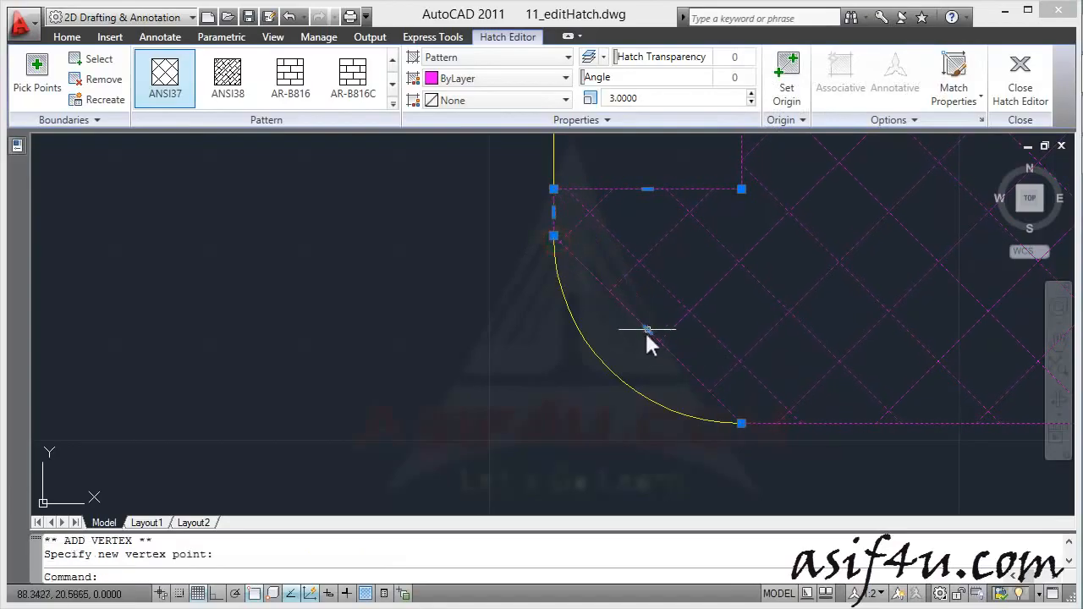
Step: Convert the lower hatch's slanted edge to an arc through the bottom fillet's midpoint and clear the selection
mouse_move(646, 332)
left_click(707, 398)
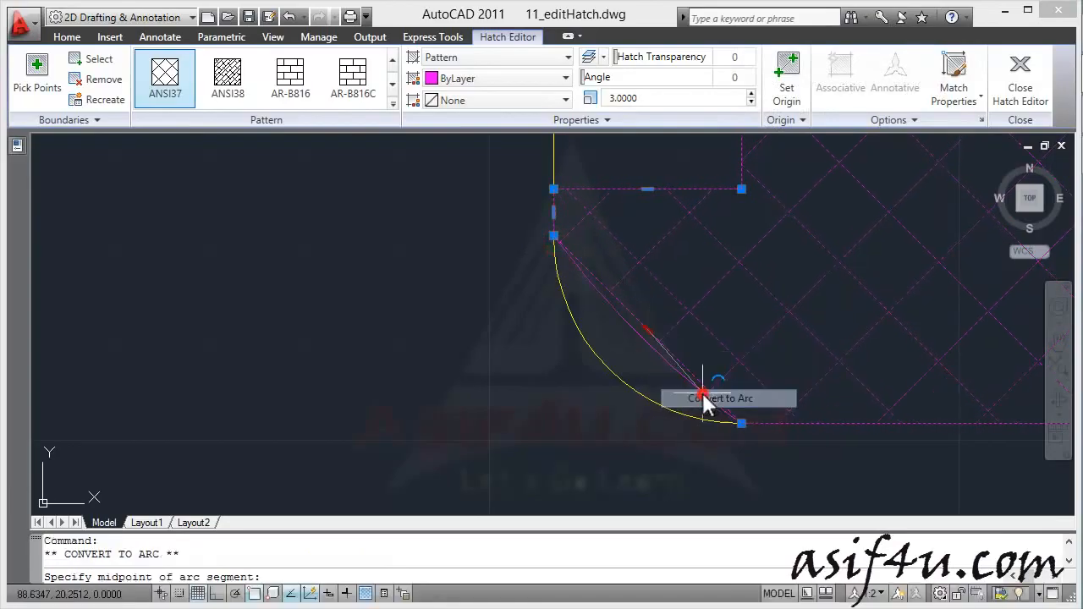
right_click(636, 373, "shift")
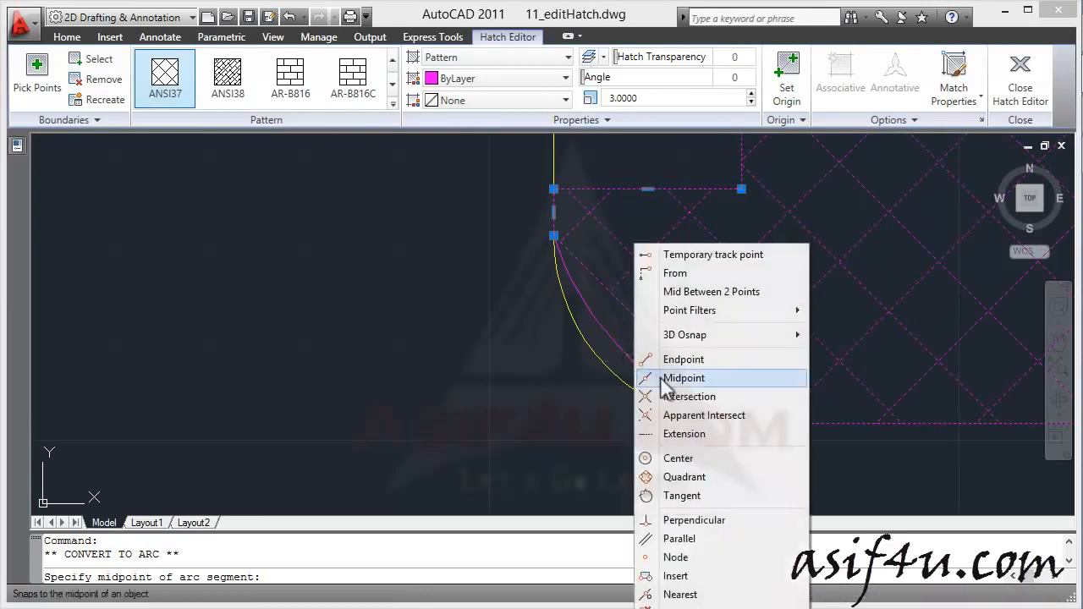
left_click(664, 379)
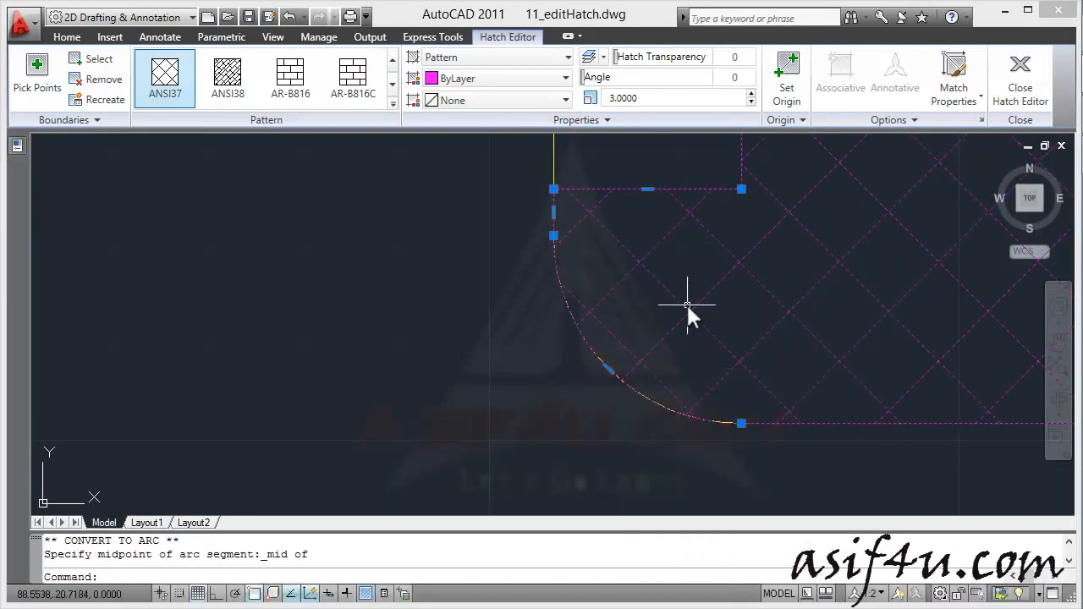
key("Escape")
Step: Try the AR-B816C pattern on the section view's upper hatch, then set its pattern to ANSI31 and finish editing the hatch
scroll(686, 303, "down", 4)
scroll(686, 302, "down", 3)
mouse_move(719, 252)
middle_mouse_down()
mouse_move(623, 379)
mouse_move(643, 250)
mouse_move(607, 333)
middle_mouse_up()
scroll(612, 294, "down", 2)
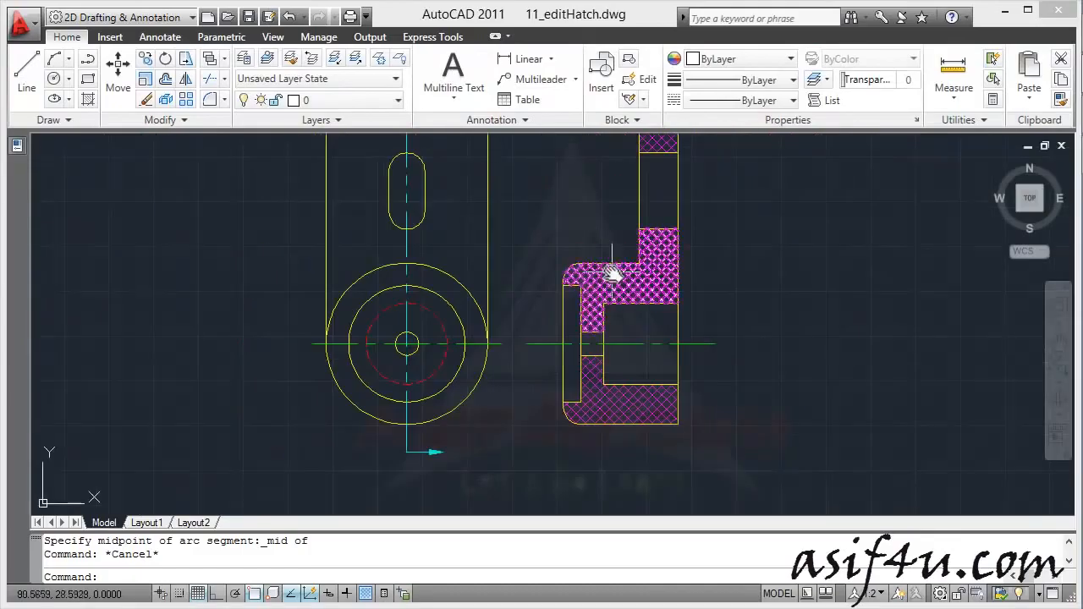
scroll(608, 245, "down", 4)
scroll(607, 269, "up", 5)
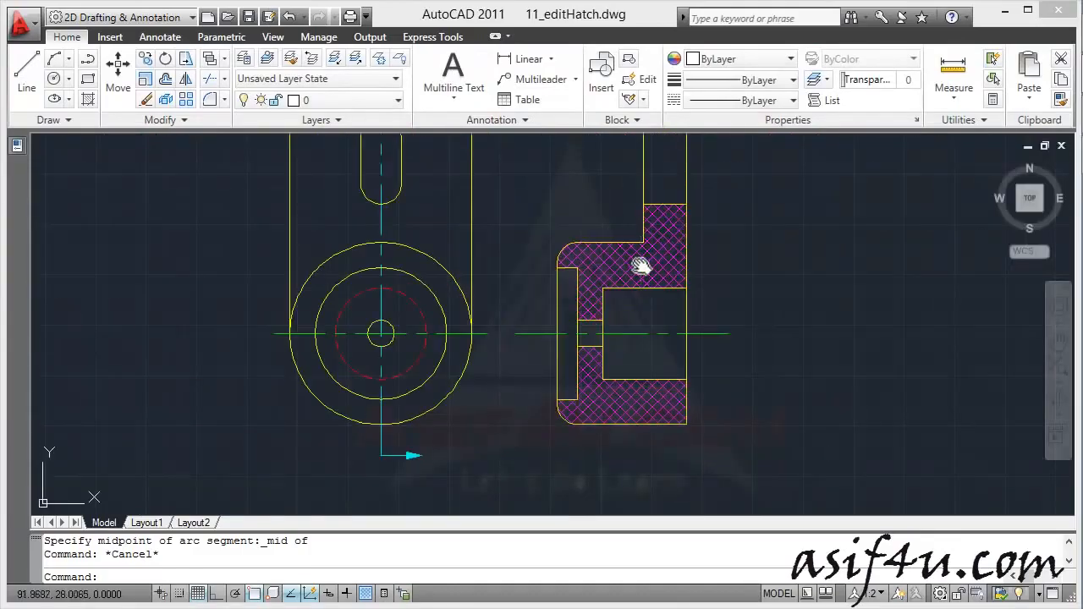
left_click(641, 265)
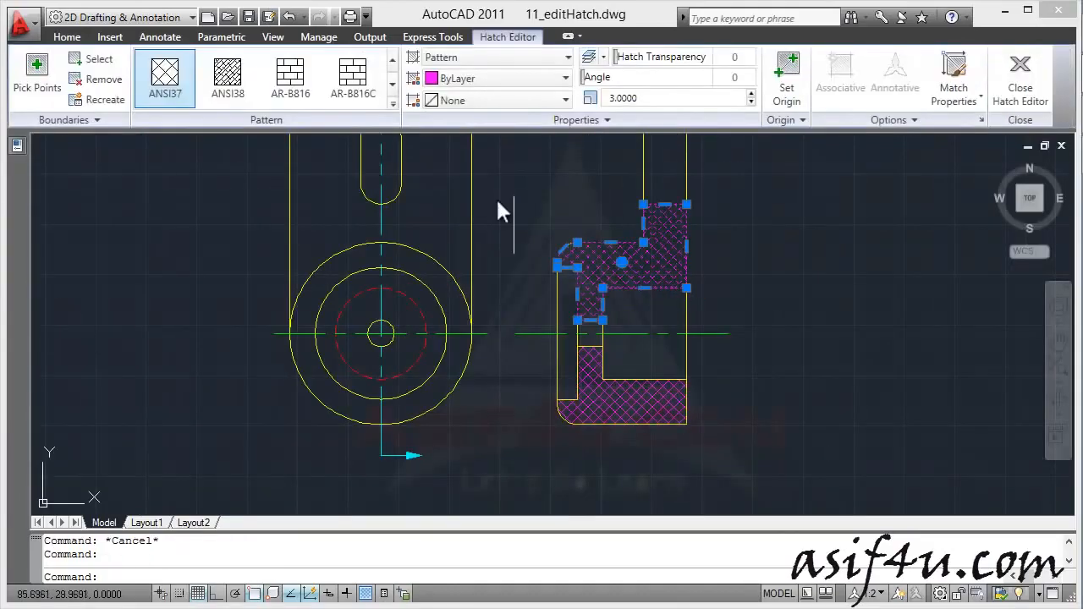
left_click(353, 78)
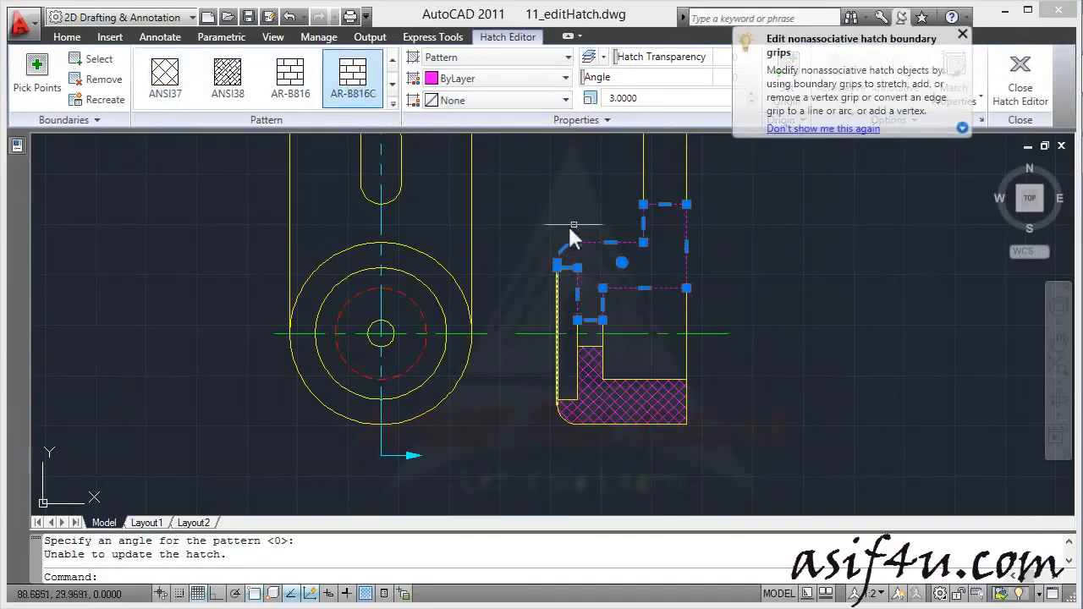
left_click(393, 102)
left_click(296, 83)
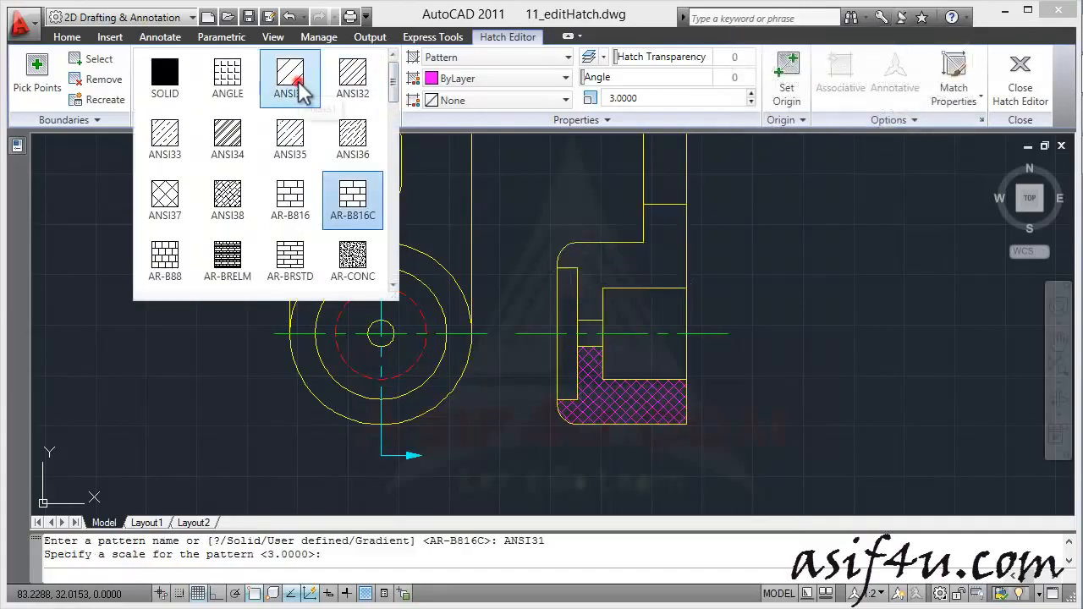
left_click(1009, 95)
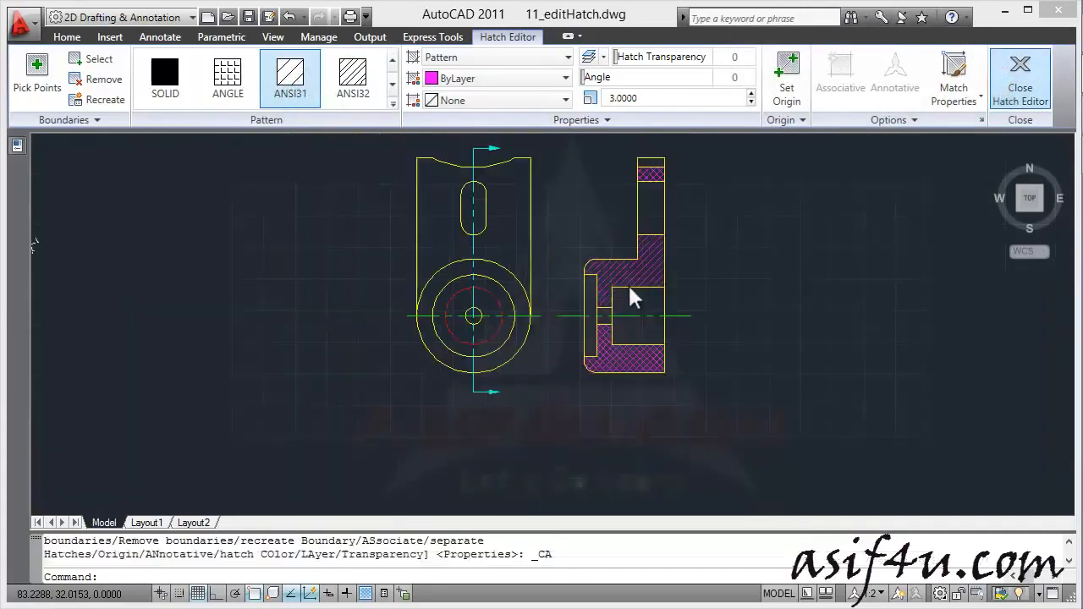
scroll(628, 283, "down", 4)
middle_click_drag(651, 261, 632, 296)
scroll(631, 296, "up", 3)
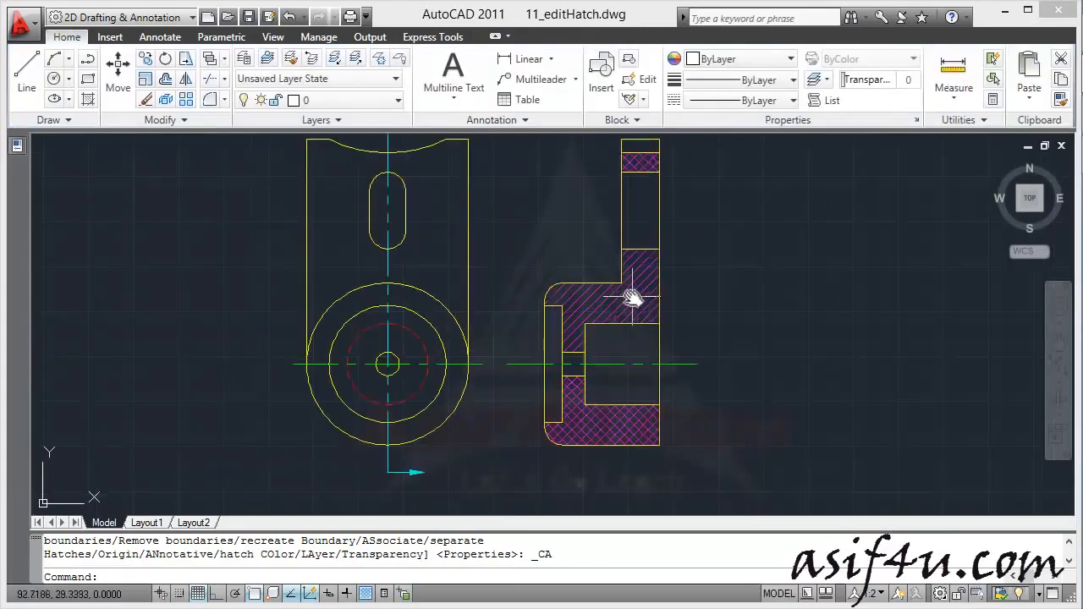